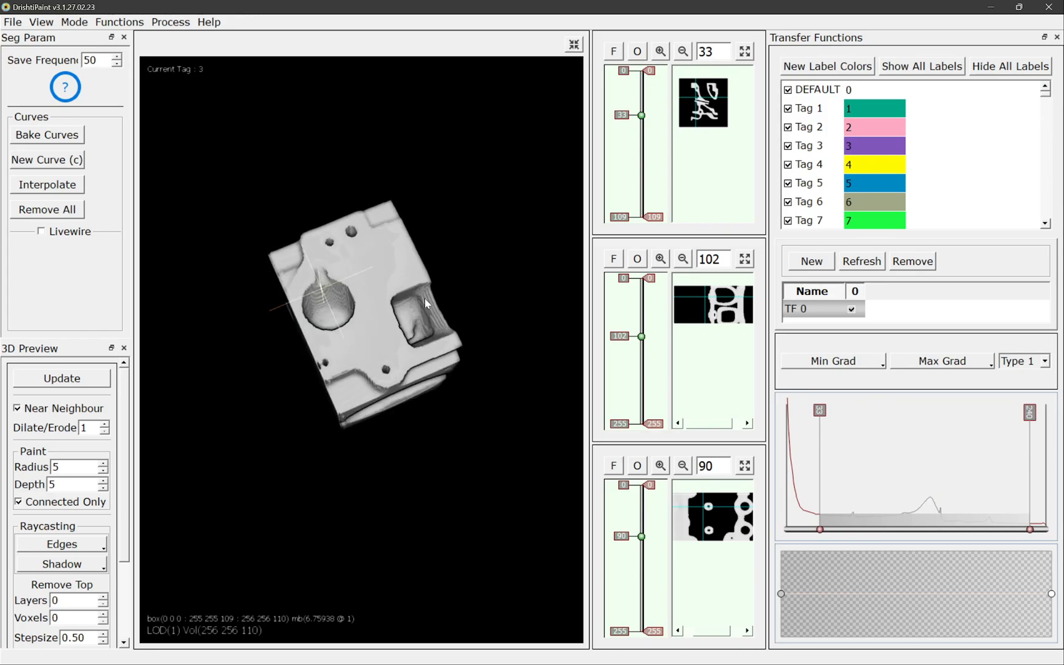
- Restrict the transfer function to the narrow low-intensity range at the start of the histogram so the empty space around the part renders
left_click_drag(462, 367, 408, 368)
scroll(408, 368, "up", 5)
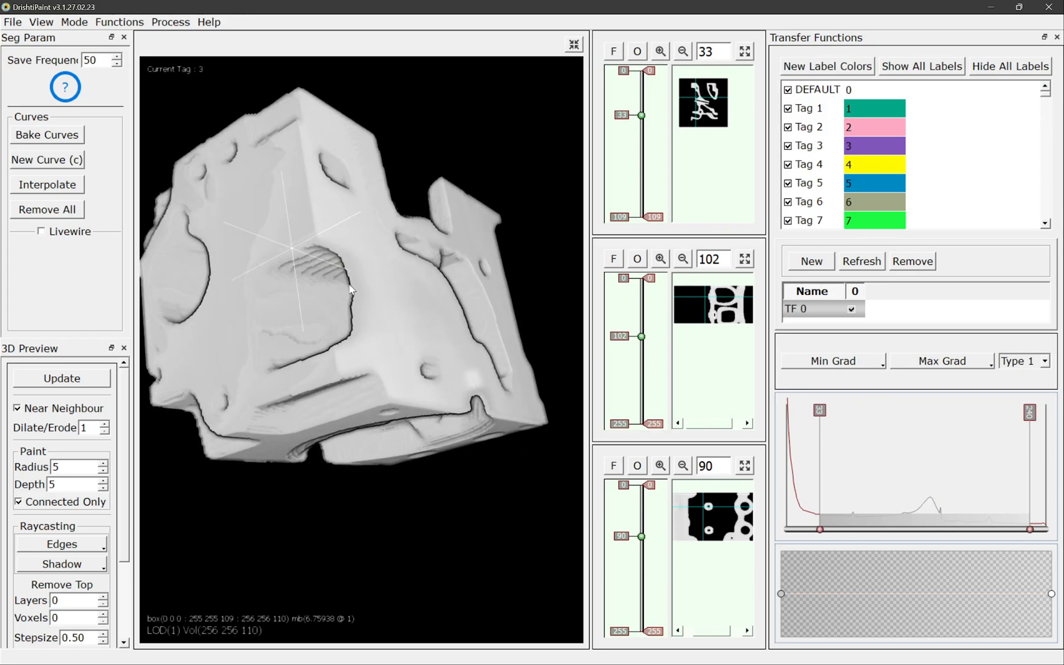
left_click_drag(346, 282, 390, 280)
left_click_drag(397, 367, 441, 361)
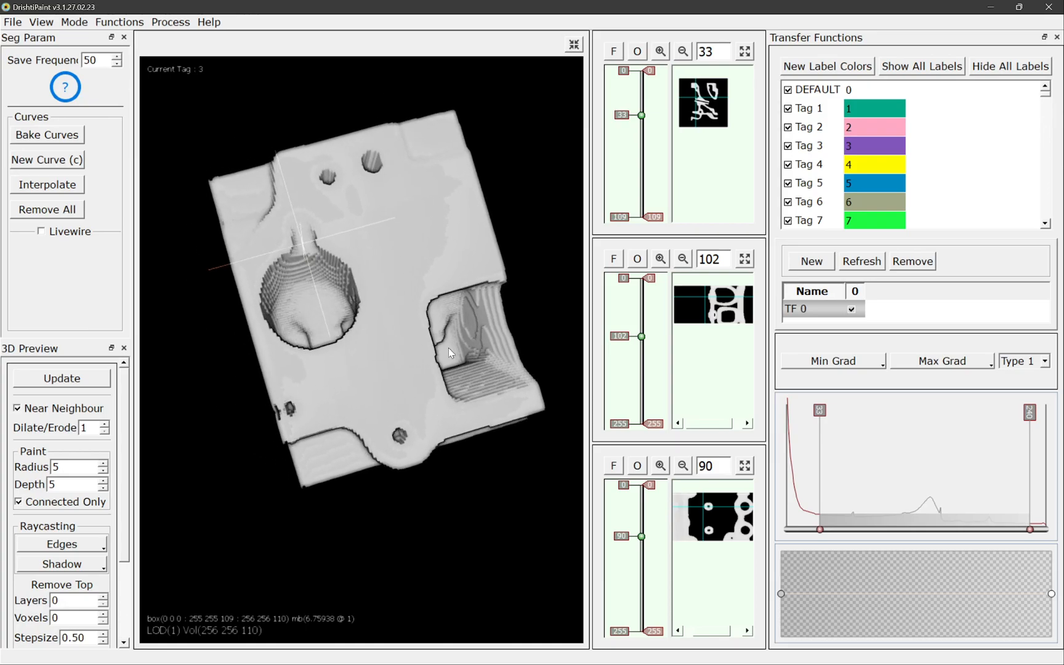
left_click_drag(883, 531, 813, 532)
left_click_drag(957, 530, 808, 531)
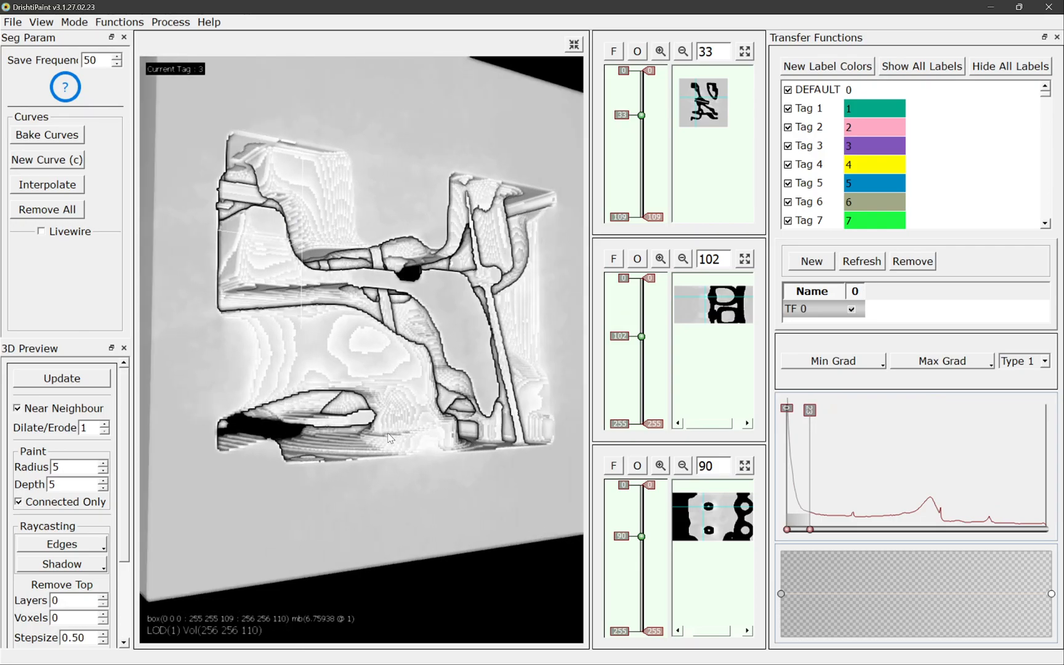
- Make tag 4 the current tag and paint a yellow patch inside the large cavity in the 3D preview
left_click_drag(401, 426, 311, 394)
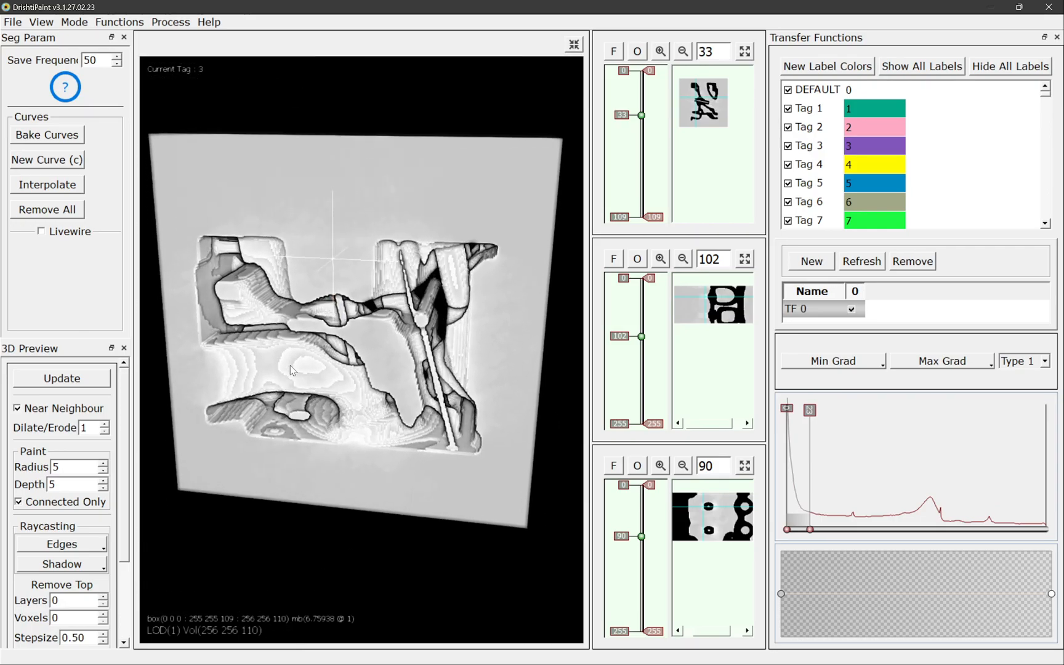
left_click(812, 164)
mouse_move(220, 348)
left_mouse_down("shift")
mouse_move(248, 359)
mouse_move(237, 372)
left_mouse_up("shift")
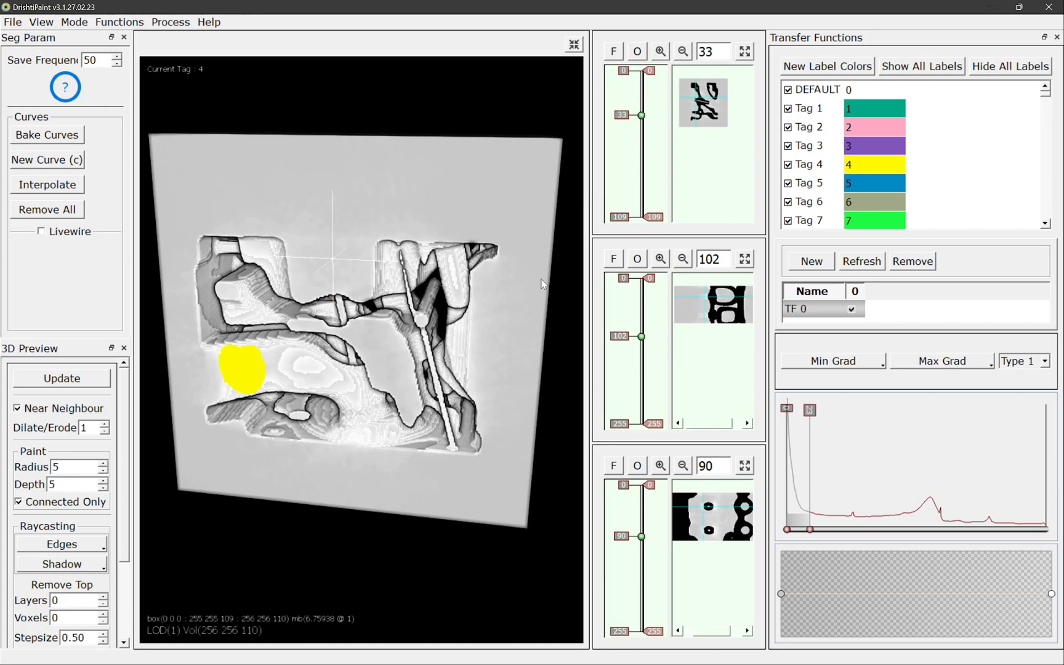
- Enlarge the slice view that shows slice 102, go to slice 98, and raise the transfer function's upper intensity limit
left_click(745, 259)
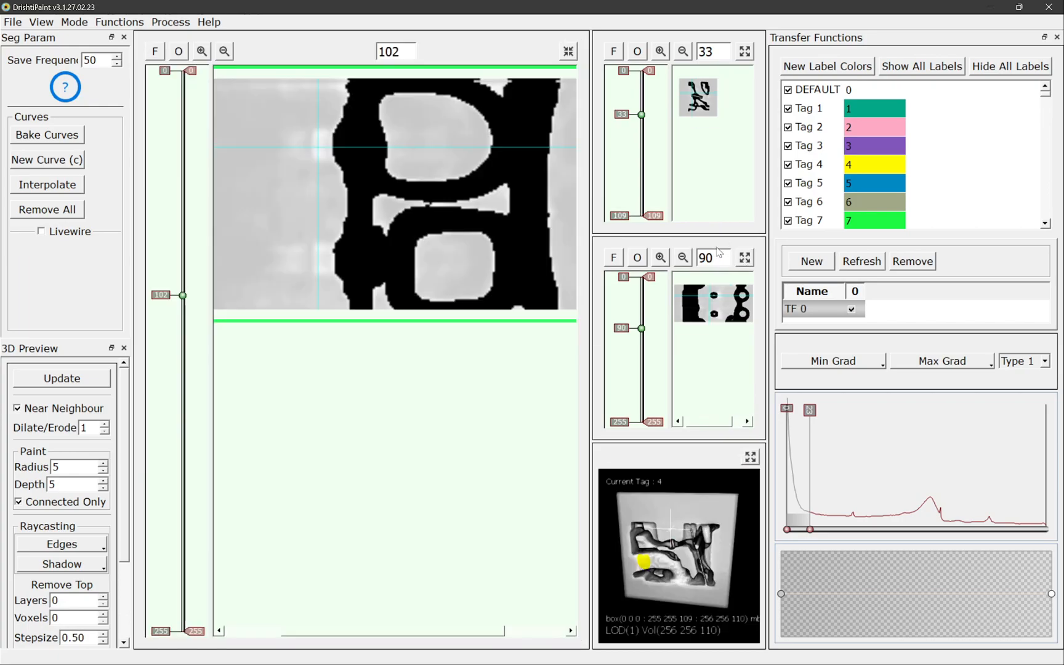
mouse_move(176, 298)
left_mouse_down()
mouse_move(181, 450)
mouse_move(185, 286)
left_mouse_up()
left_click_drag(810, 530, 868, 531)
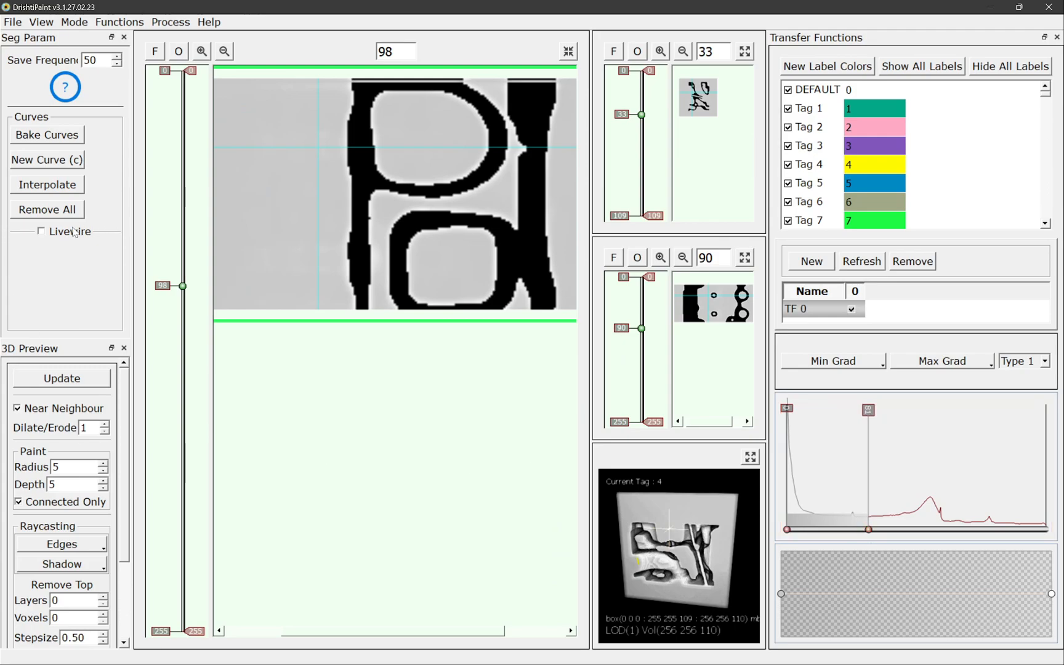
- Enable Livewire and trace a closed curve around the lower rounded cavity on slice 98
left_click(42, 232)
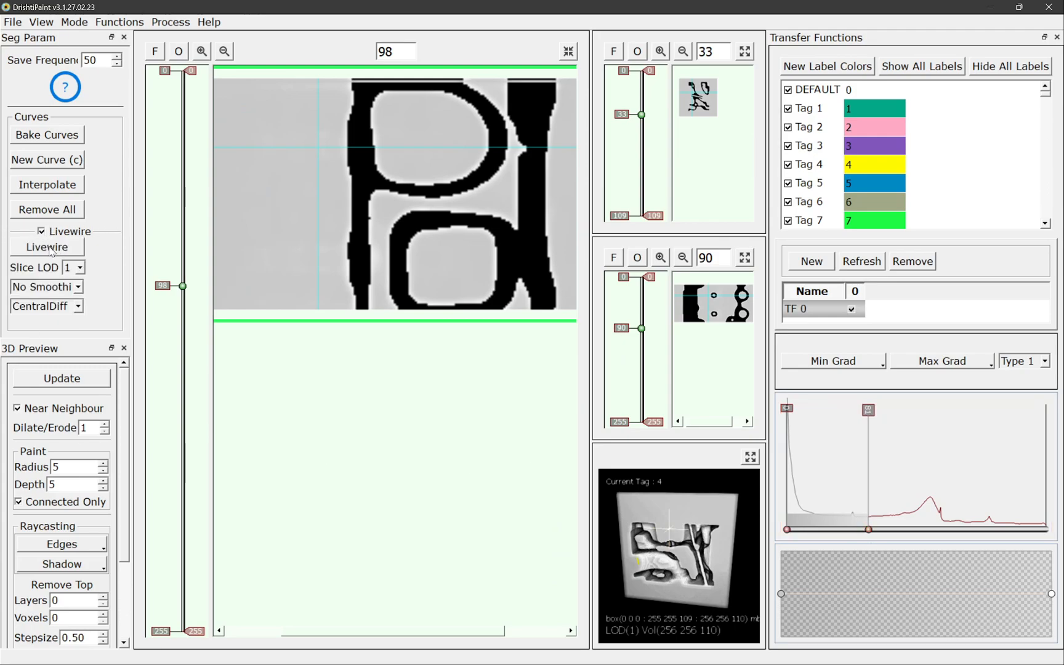
left_click(52, 248)
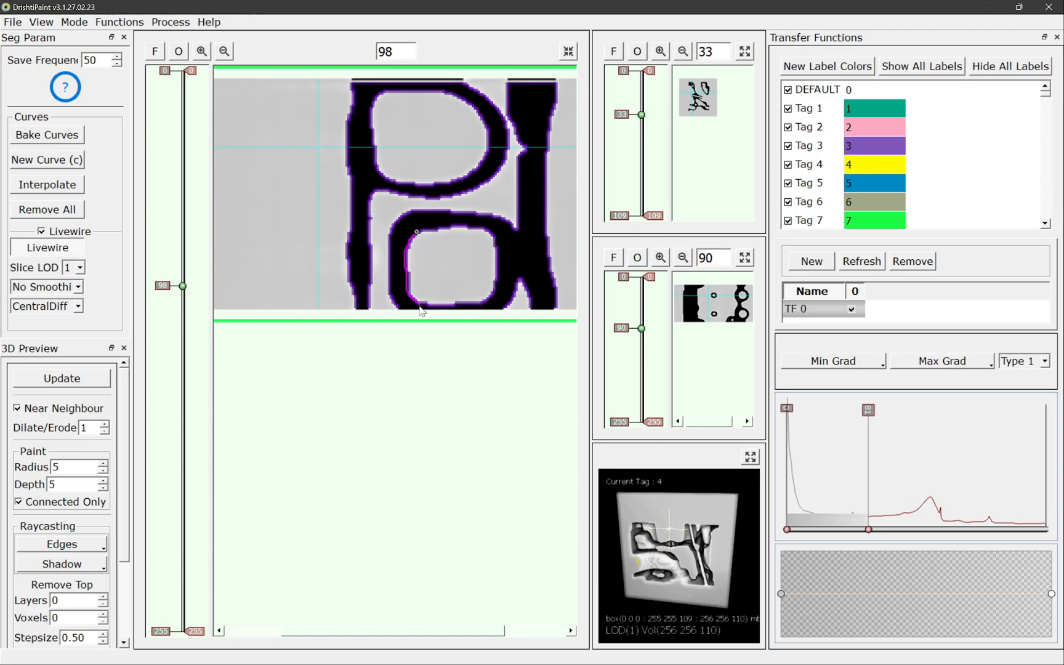
left_click(492, 293)
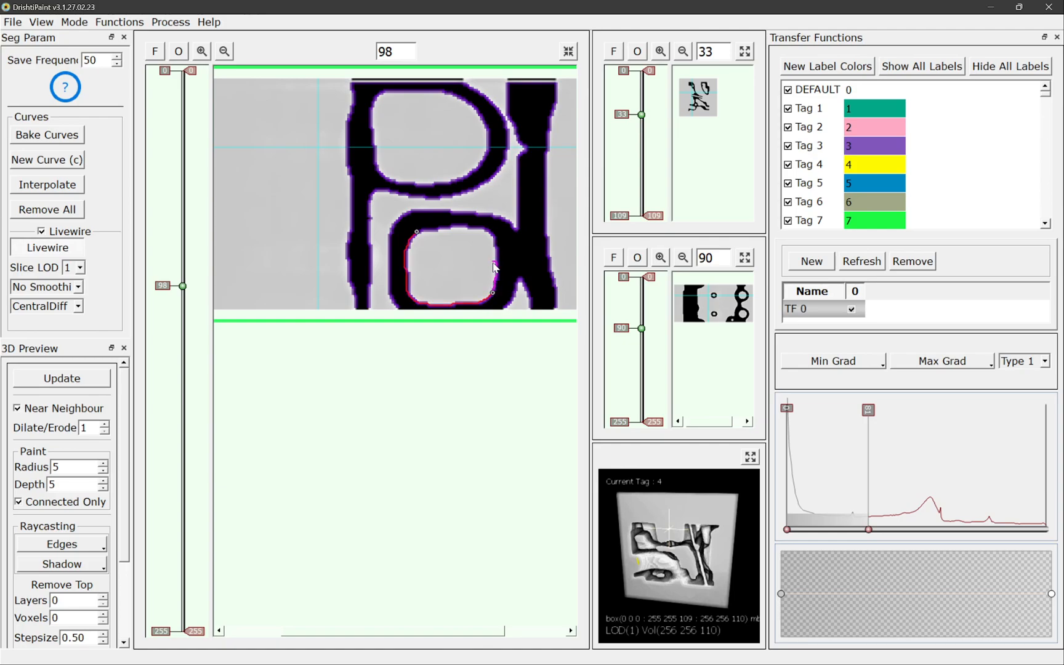
double_click(424, 231)
- Trace a closed livewire curve around the lower rectangular cavity on slice 28
left_click_drag(173, 289, 175, 137)
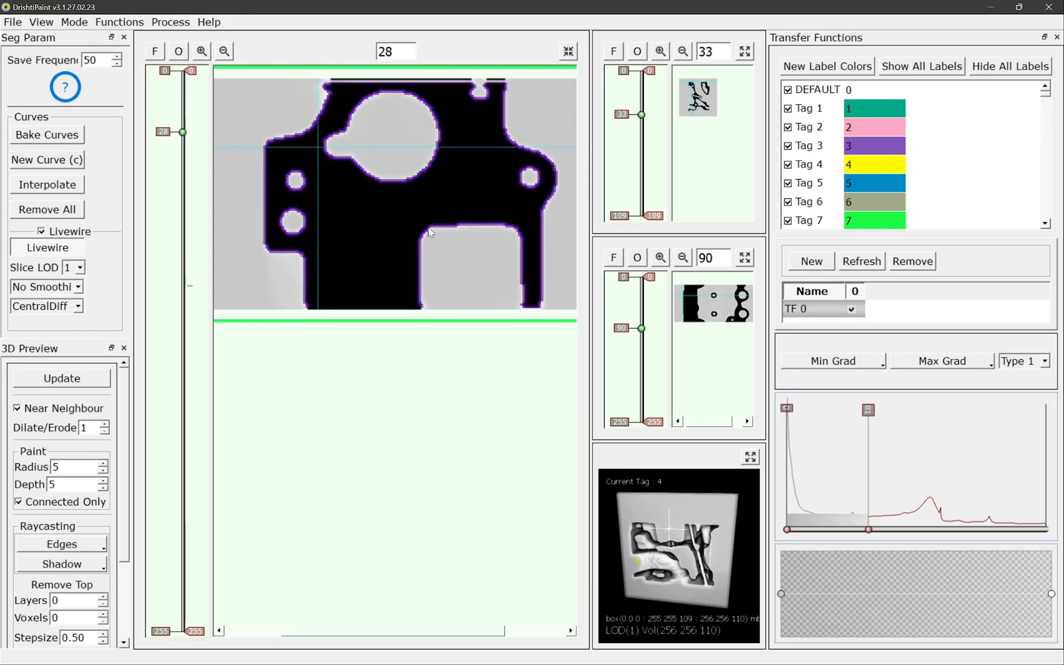
left_click(420, 308)
left_click(520, 308)
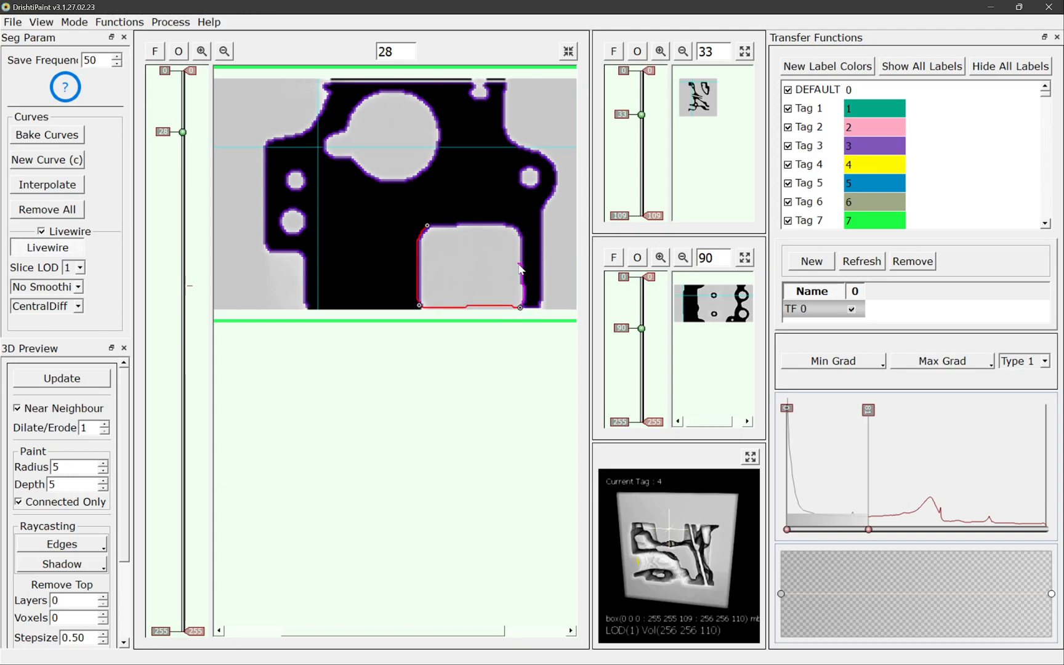
left_click(439, 228)
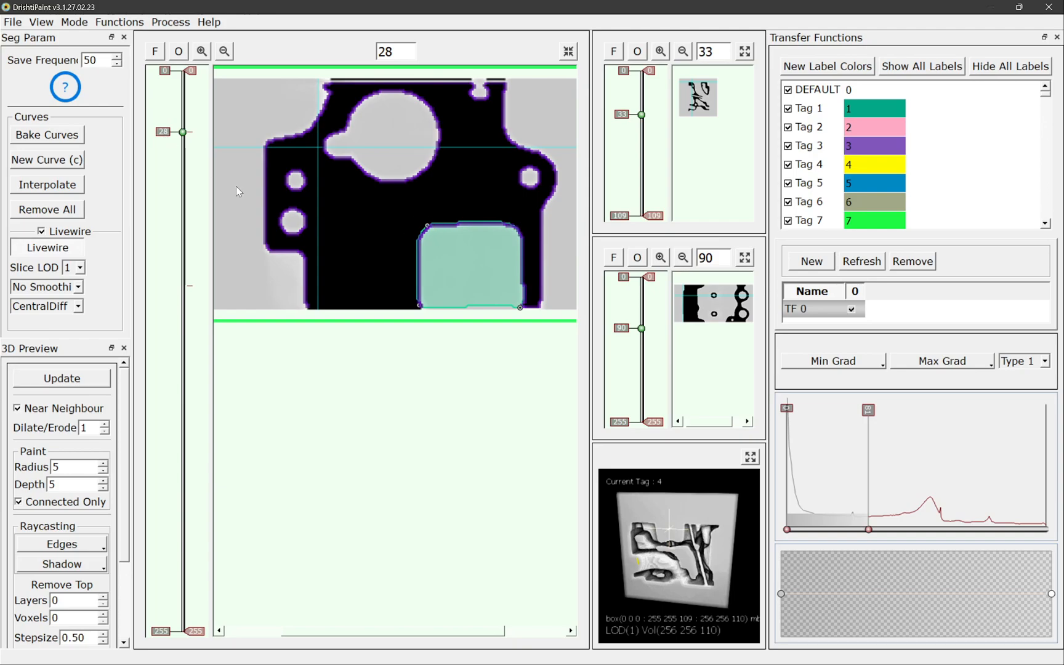
- Trace a closed livewire curve around the rounded rectangular cavity containing the yellow patch on slice 60
left_click_drag(155, 133, 162, 205)
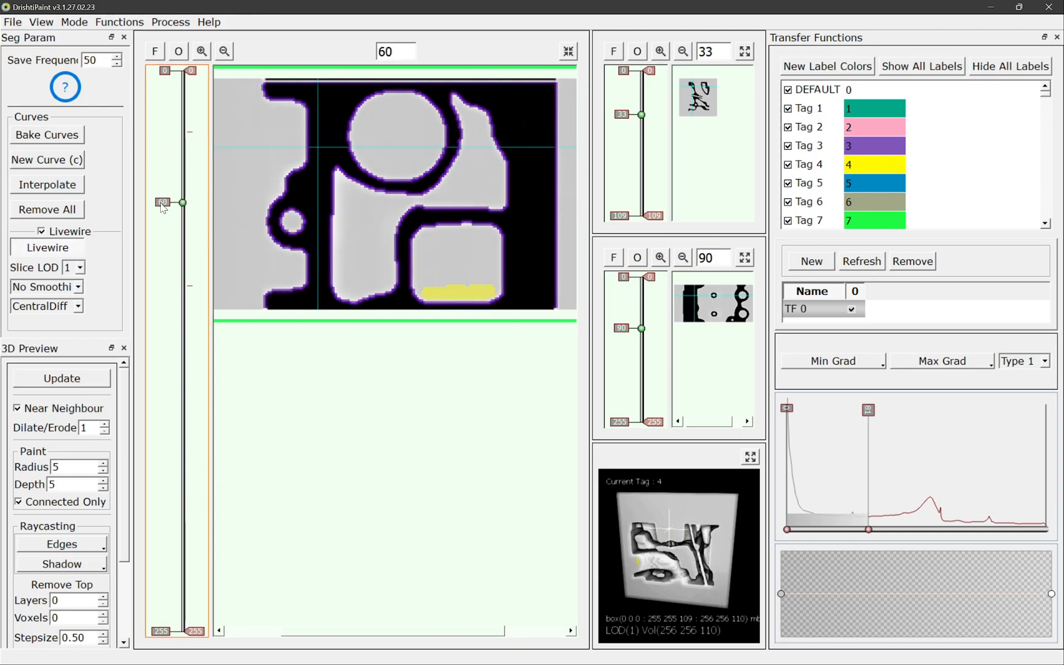
left_click(421, 226)
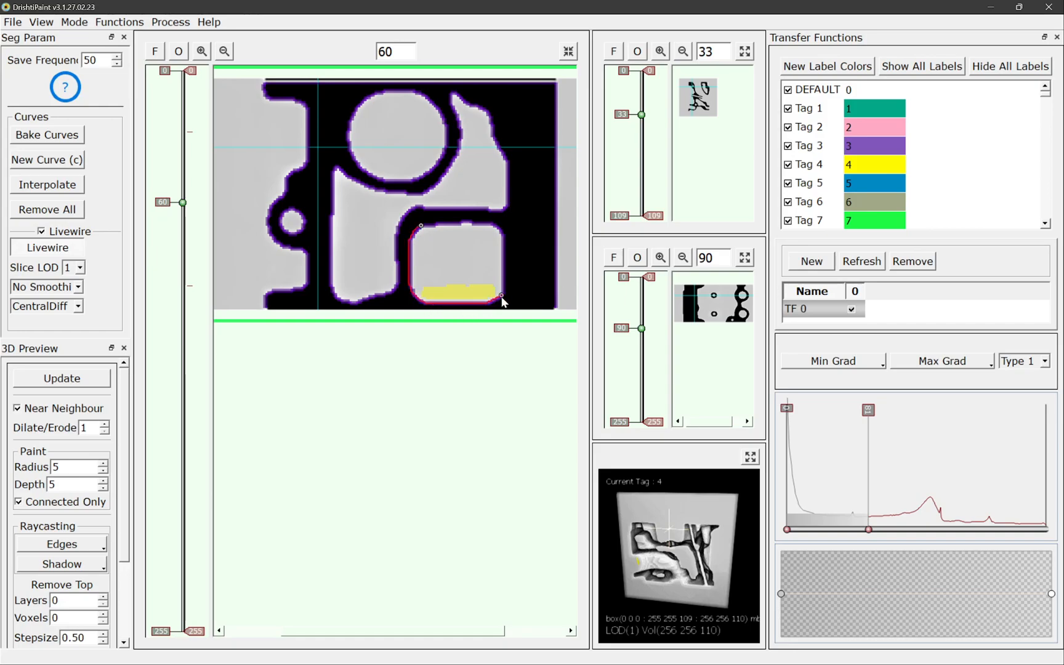
left_click(421, 227)
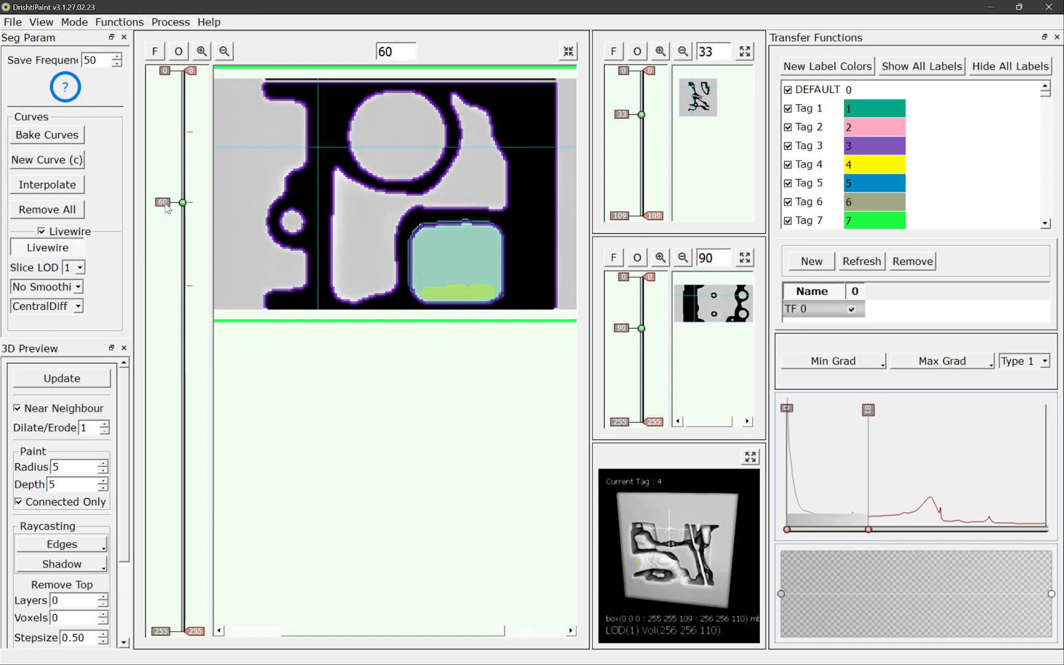
- Trace a closed livewire curve around the lower kidney-shaped cavity on slice 115
left_click_drag(164, 205, 178, 323)
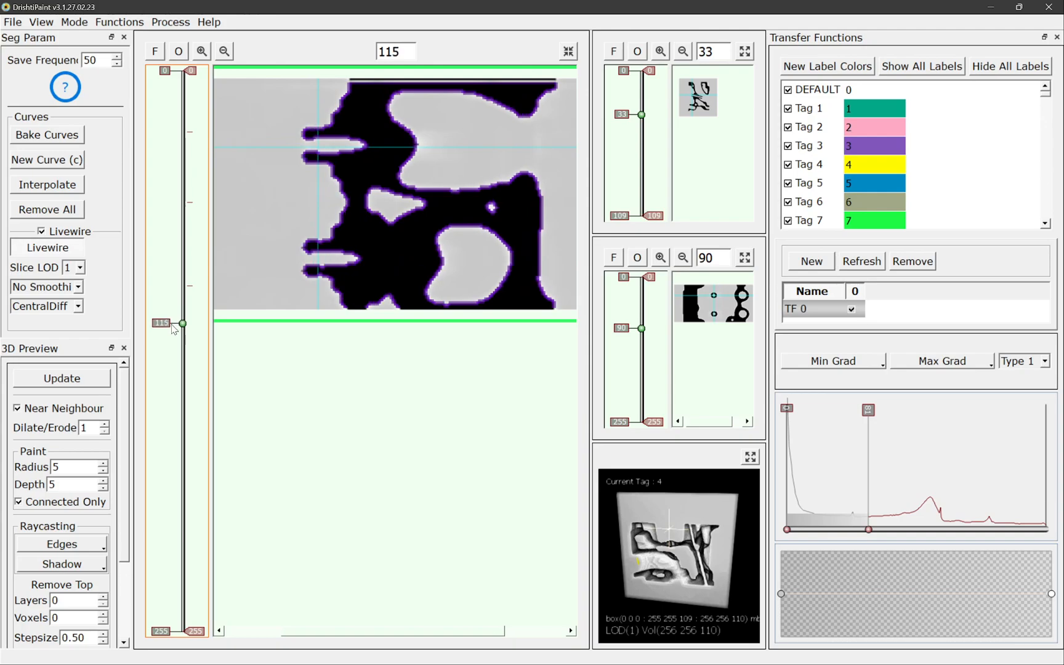
left_click(448, 225)
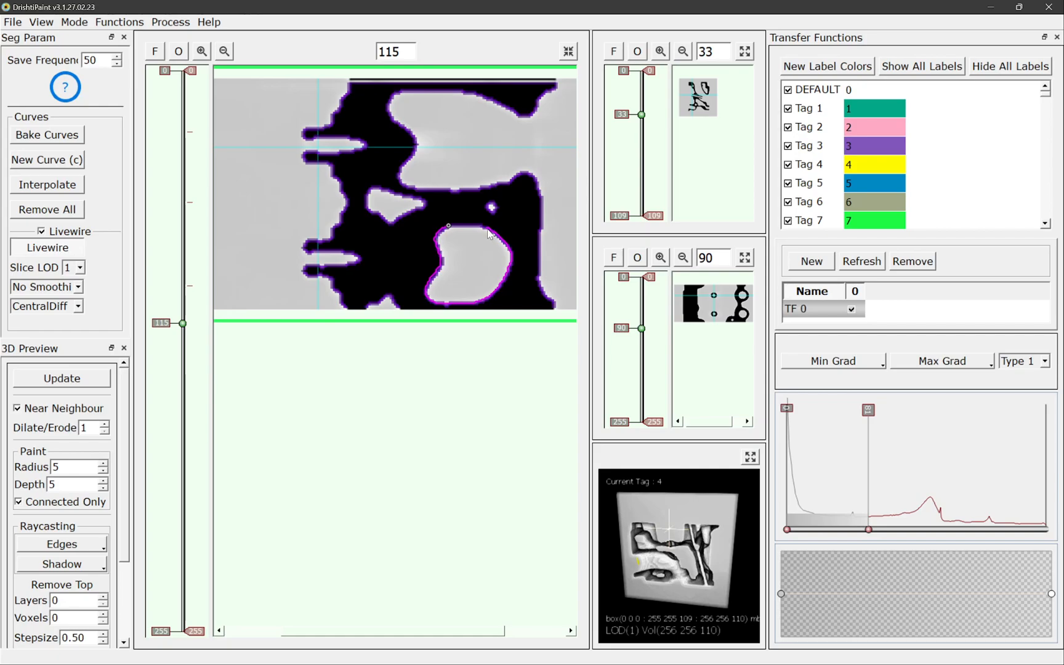
double_click(487, 227)
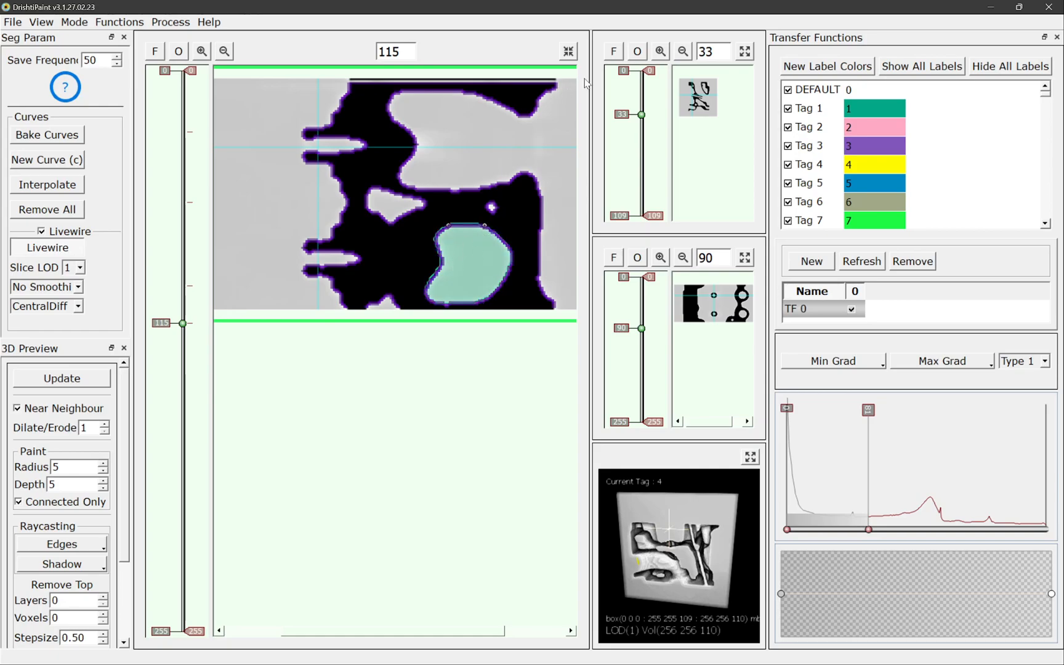
- Check how far the traced curves cover the cavity in the other two slice orientations, at slices 80 and 163
left_click(745, 51)
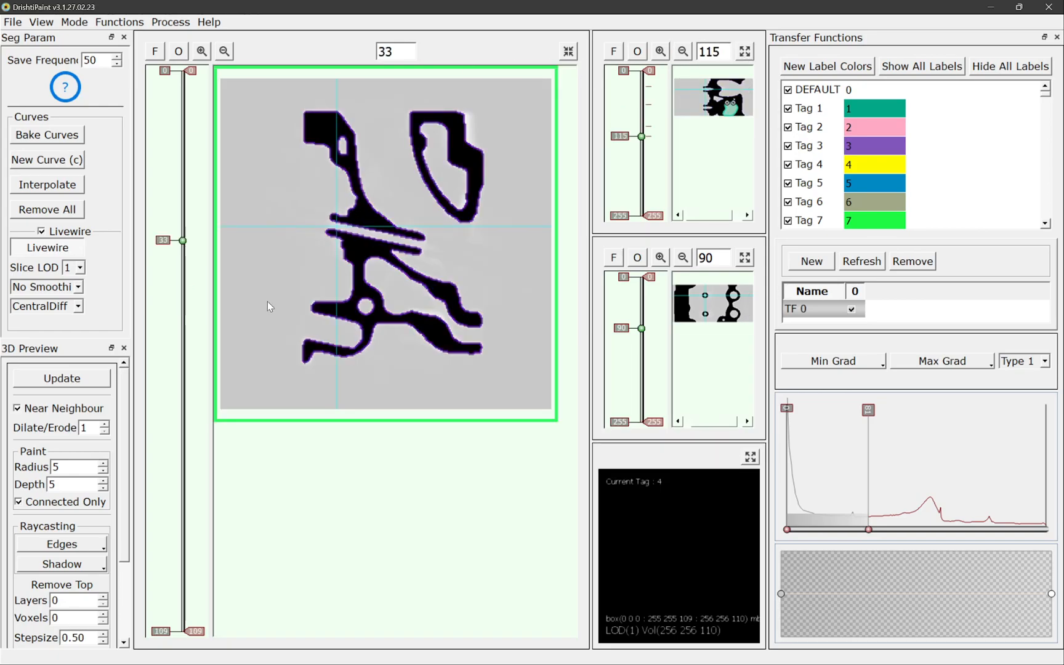
left_click_drag(183, 241, 223, 483)
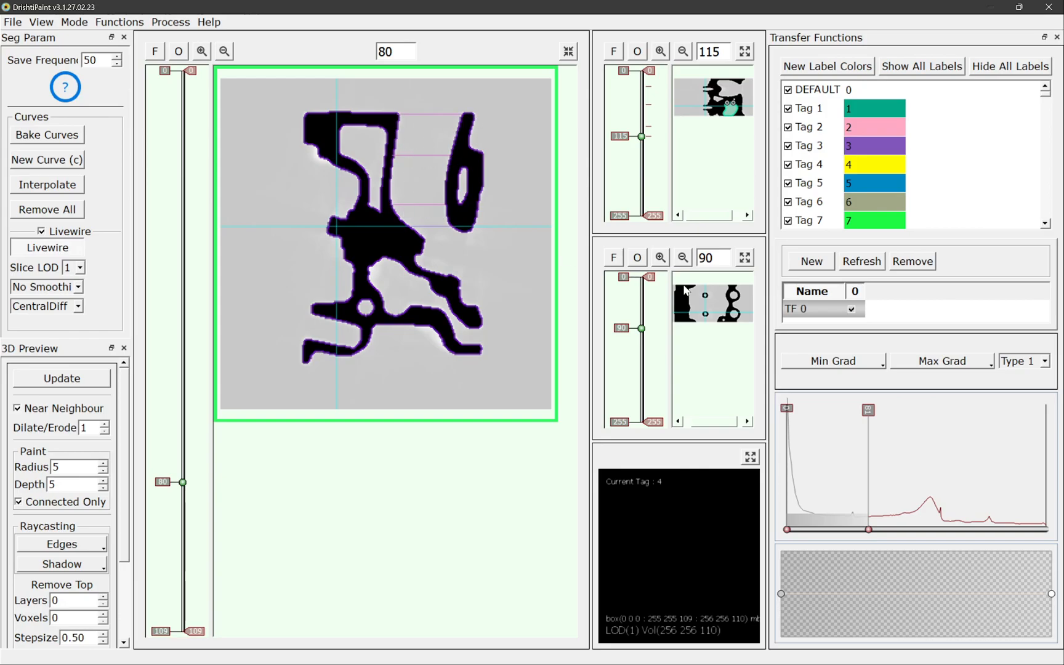
left_click(746, 260)
left_click_drag(183, 268, 203, 378)
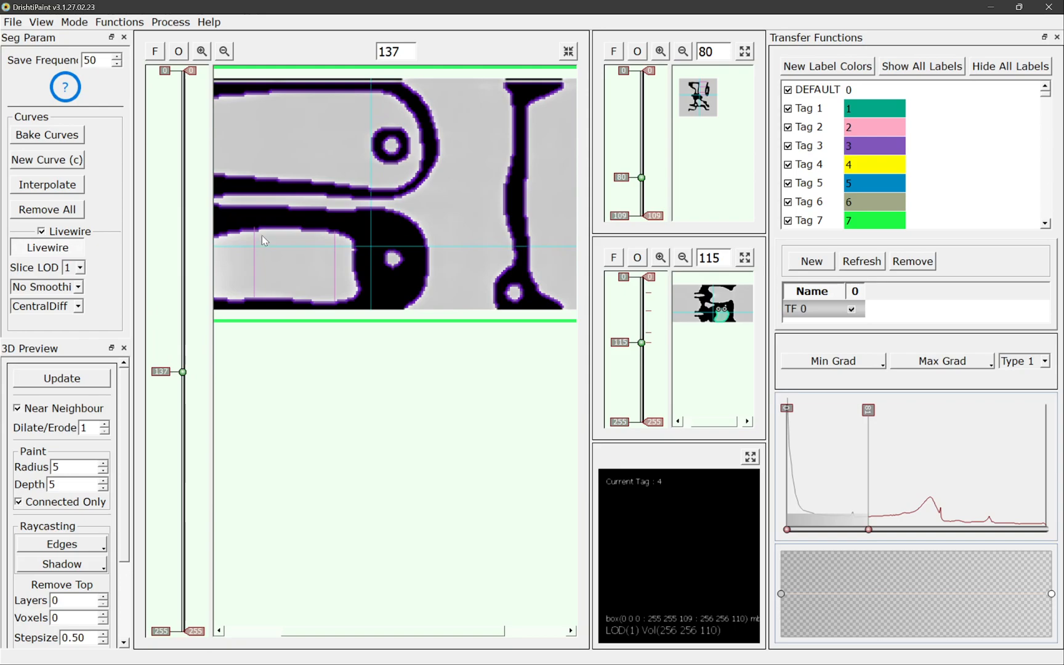
left_click_drag(183, 379, 183, 429)
- Turn off the Position crosshair and show slice 155 to inspect where the cavity still lacks a curve
left_click(126, 611)
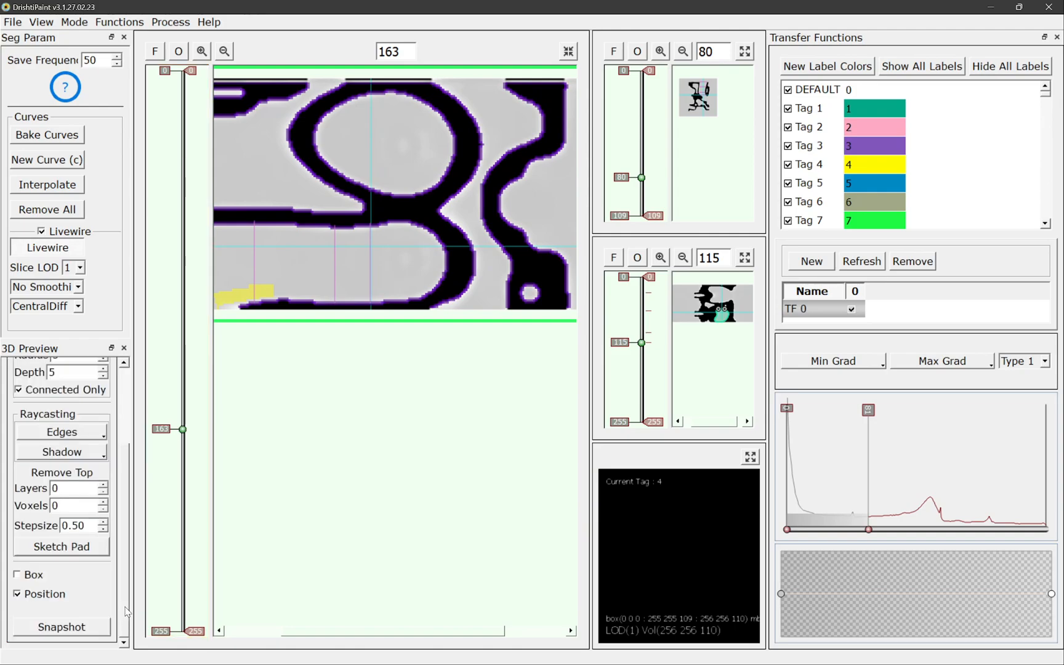
left_click(18, 595)
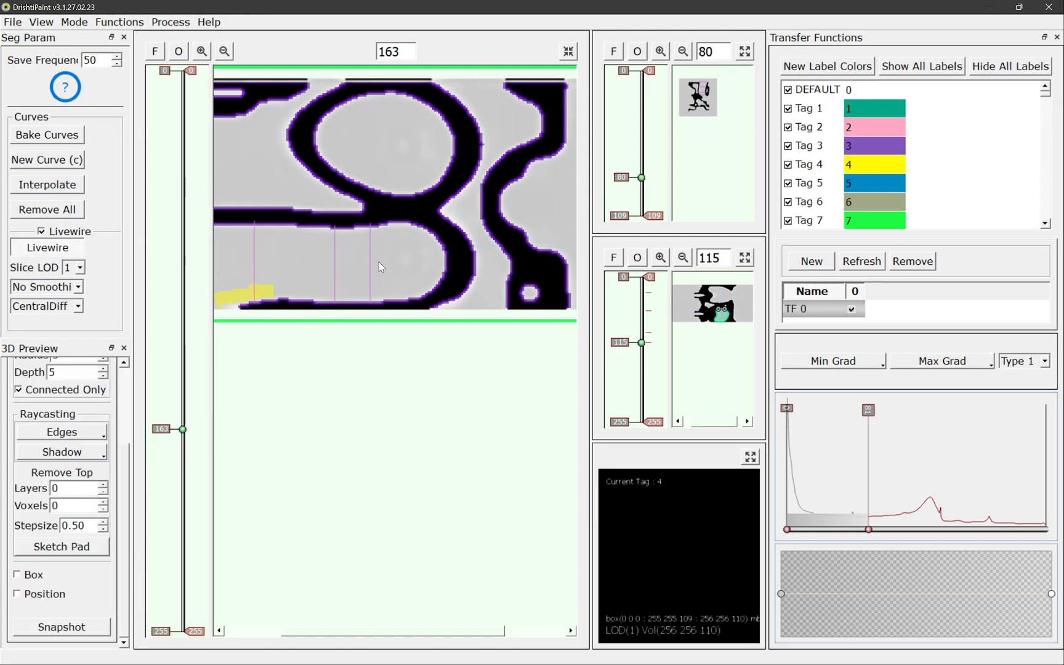
mouse_move(183, 429)
left_mouse_down()
mouse_move(184, 380)
mouse_move(182, 419)
left_mouse_up()
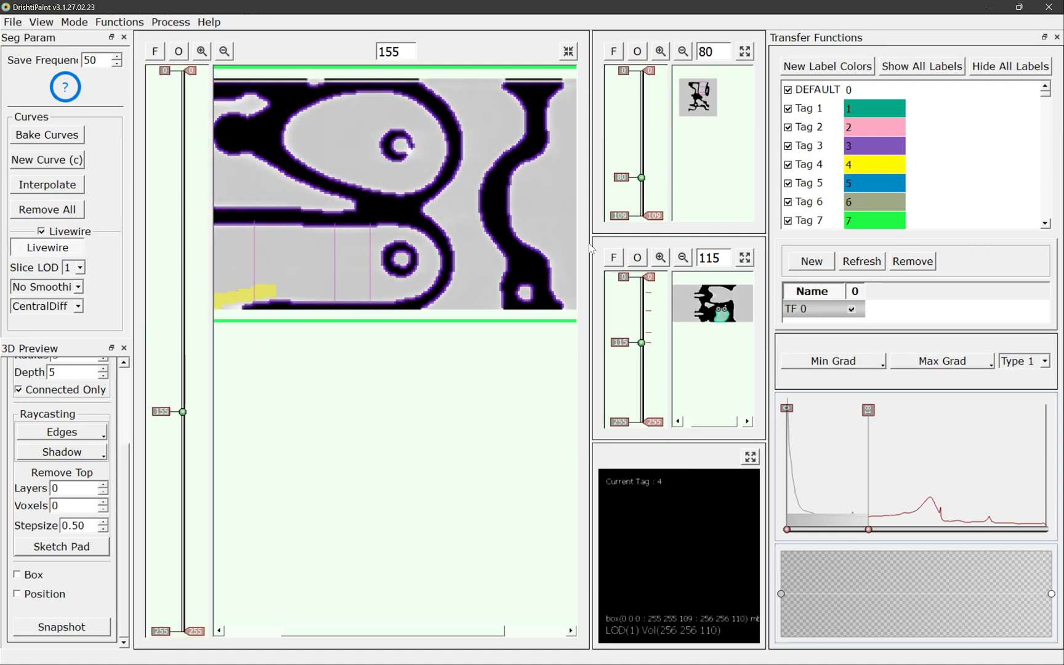
- In the slice orientation holding the curves, trace a closed livewire curve around the lower open-ended cavity on slice 135
left_click(745, 258)
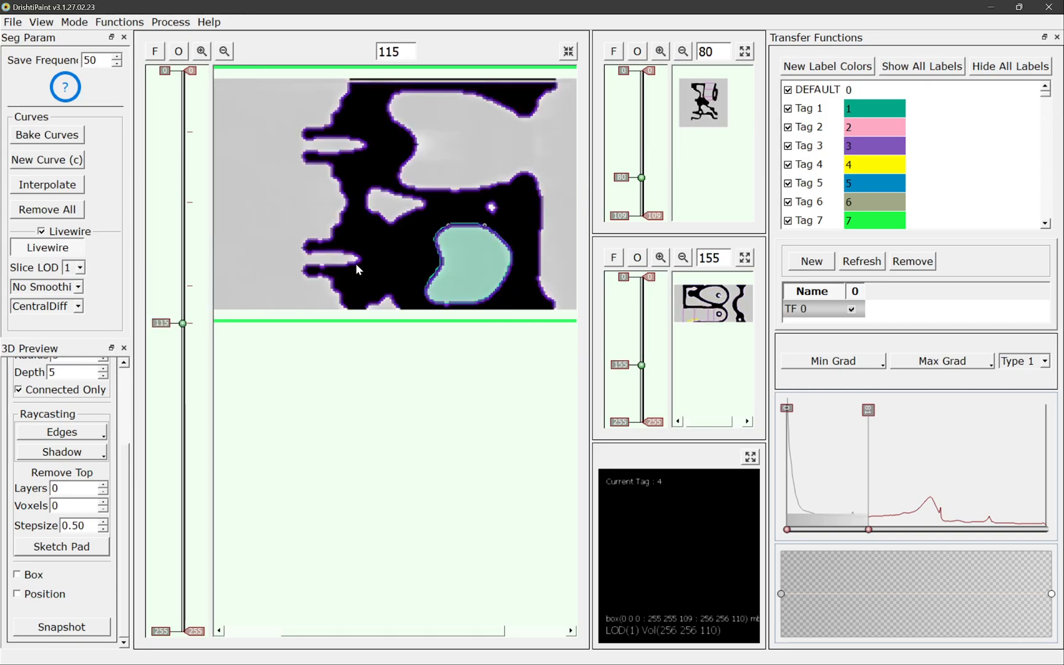
left_click_drag(184, 323, 184, 370)
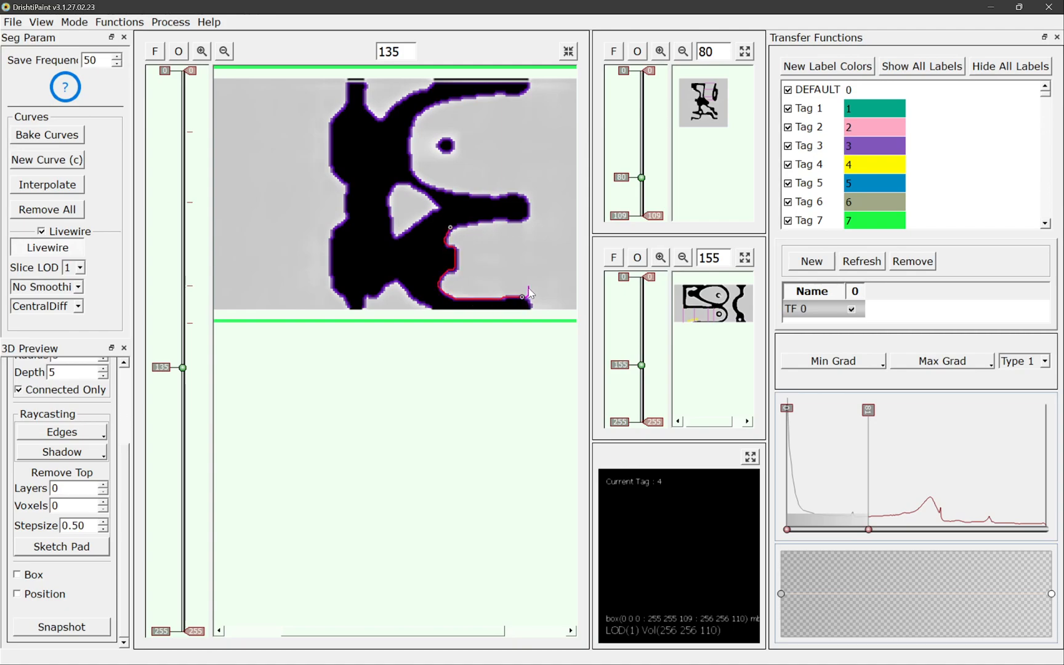
left_click(527, 221)
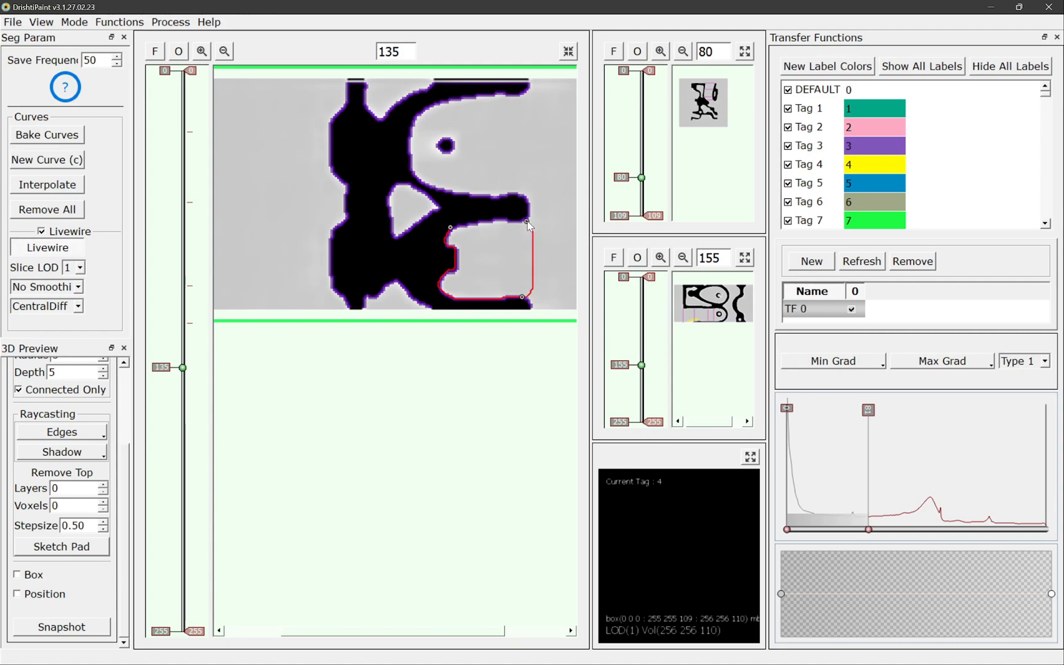
left_click(459, 230)
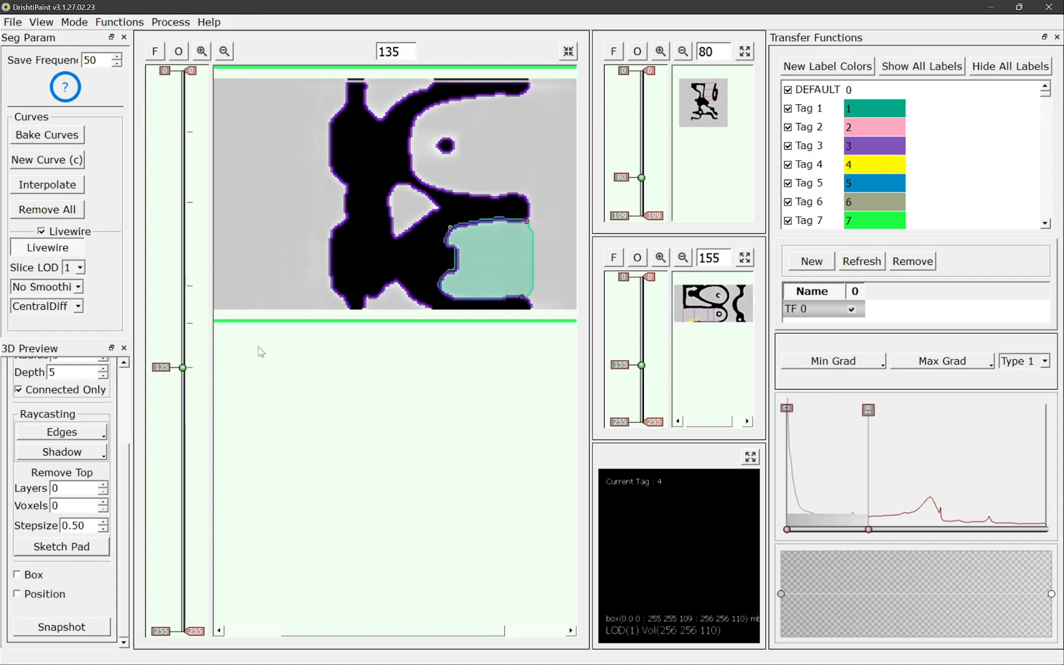
- Check the curve coverage in the other two slice orientations, at slices 64 and 155
left_click(746, 53)
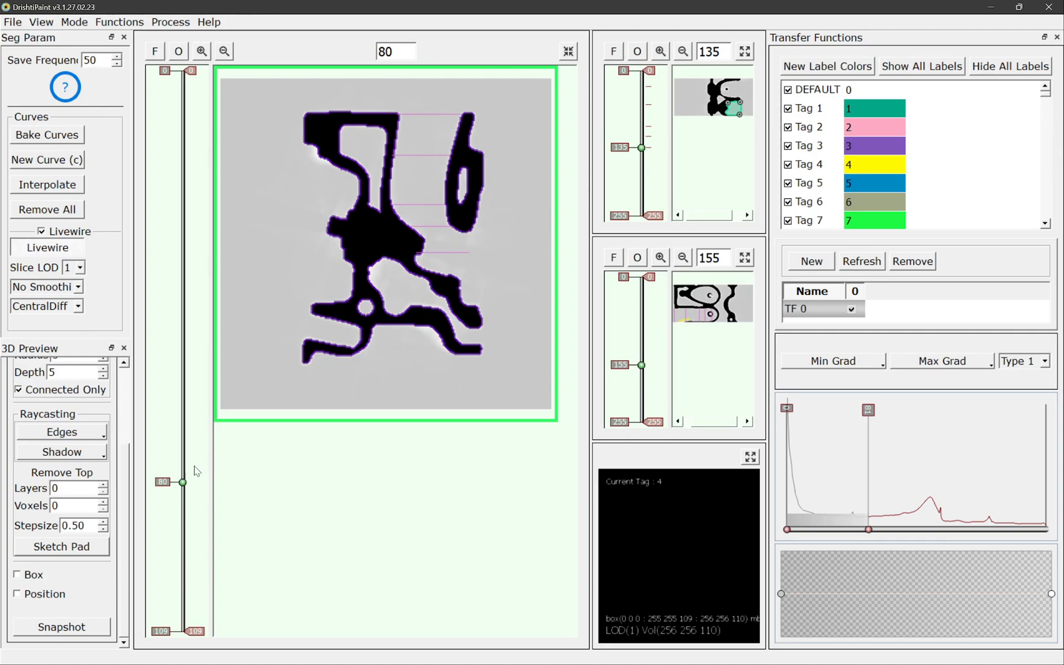
left_click_drag(183, 484, 185, 400)
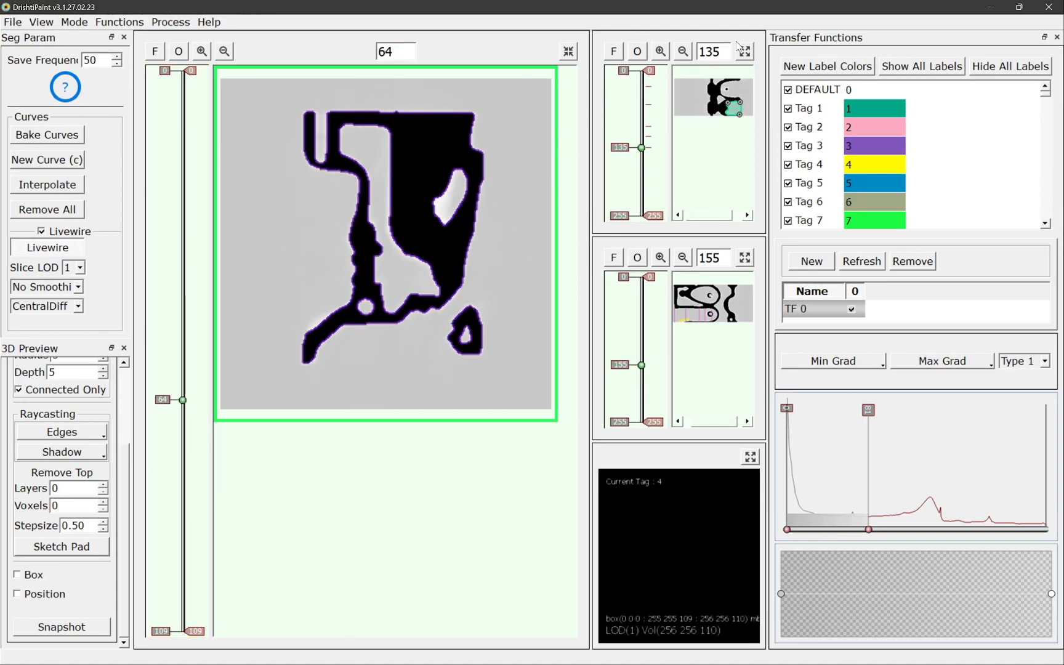
left_click(746, 260)
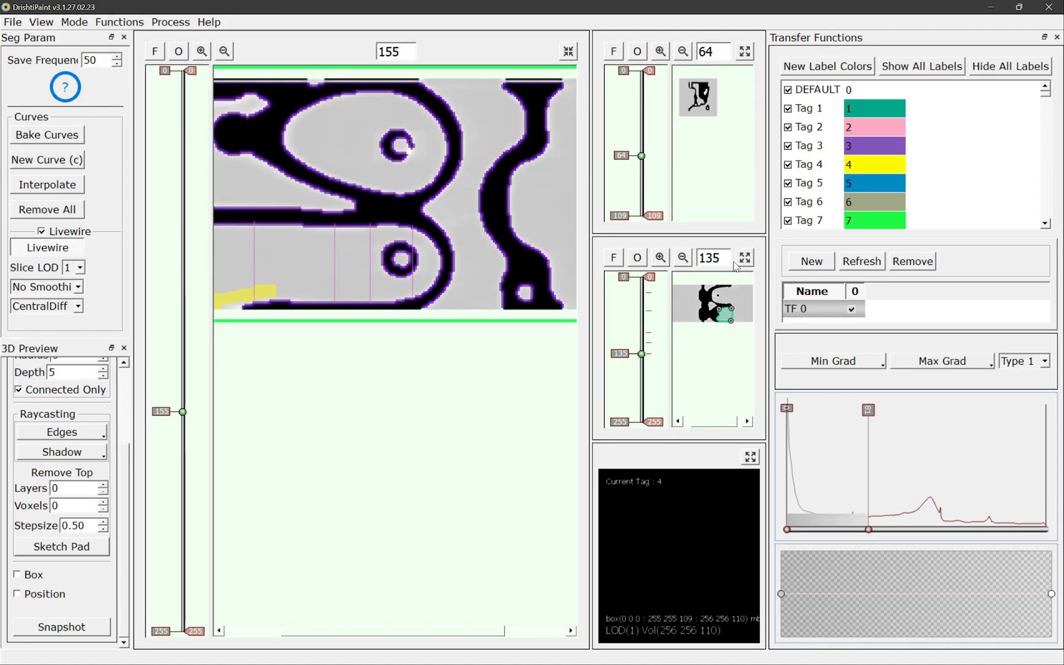
- Return to the slice orientation holding the curves, go to slice 53, and deactivate Livewire tracing
left_click(745, 257)
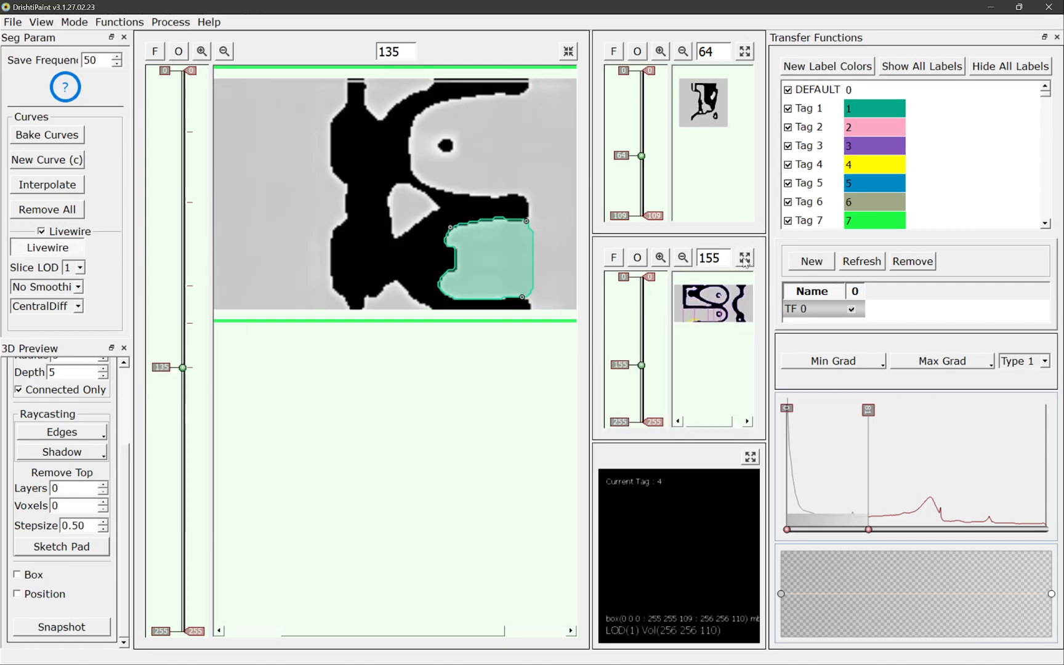
left_click_drag(183, 367, 182, 187)
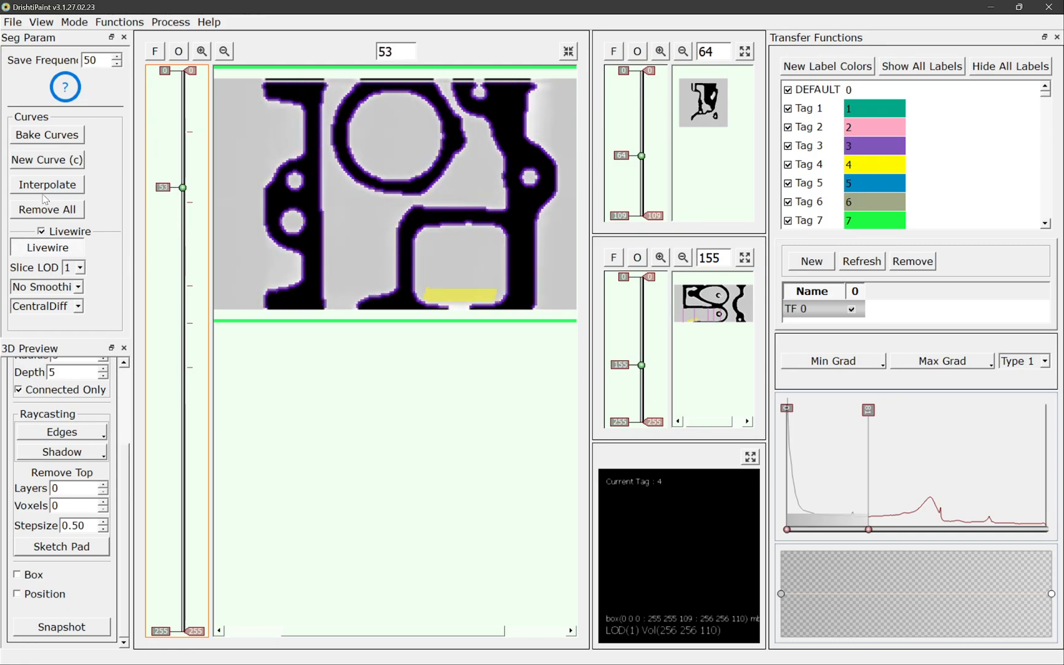
left_click(43, 242)
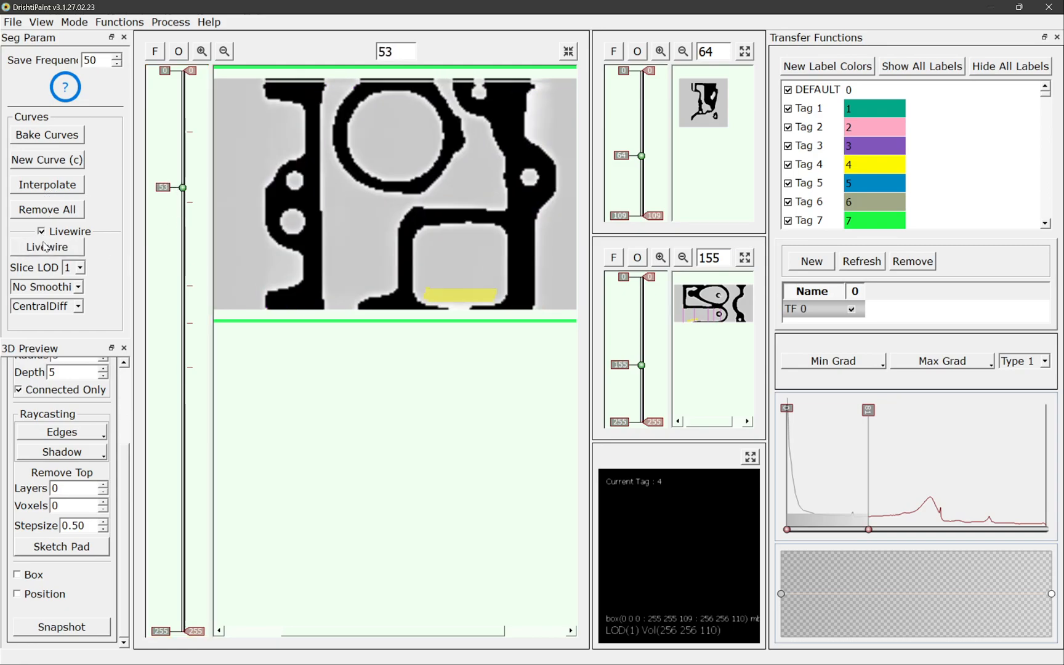
- Turn off Livewire, interpolate the traced curves across the intermediate slices, and inspect them through slice 101
left_click(41, 232)
mouse_move(176, 192)
left_mouse_down()
mouse_move(175, 136)
mouse_move(178, 369)
mouse_move(175, 172)
mouse_move(177, 180)
left_mouse_up()
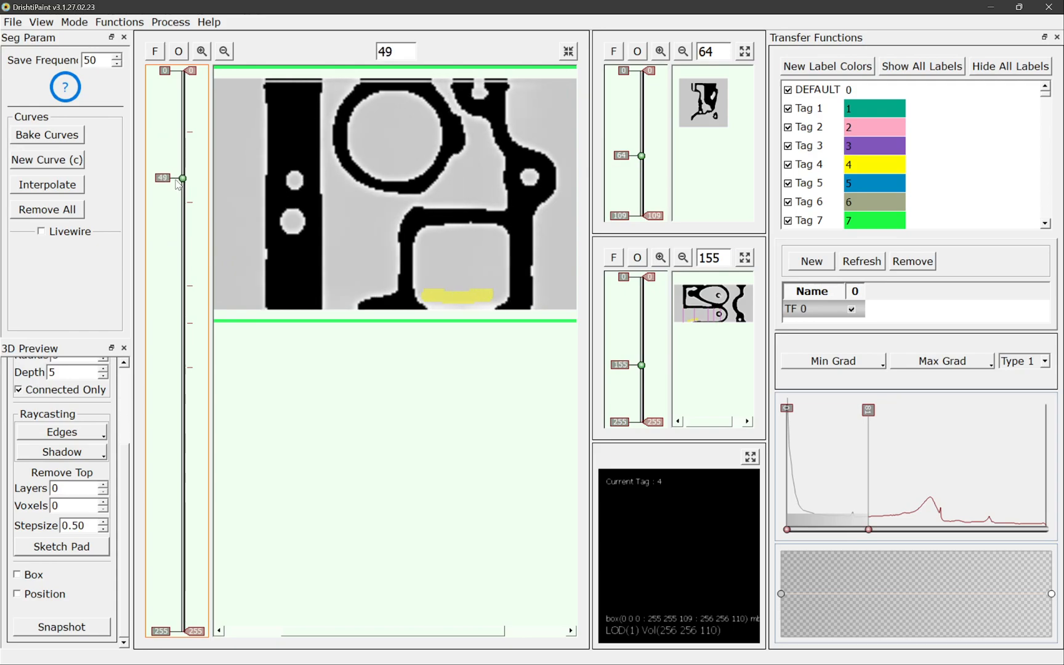
left_click(49, 186)
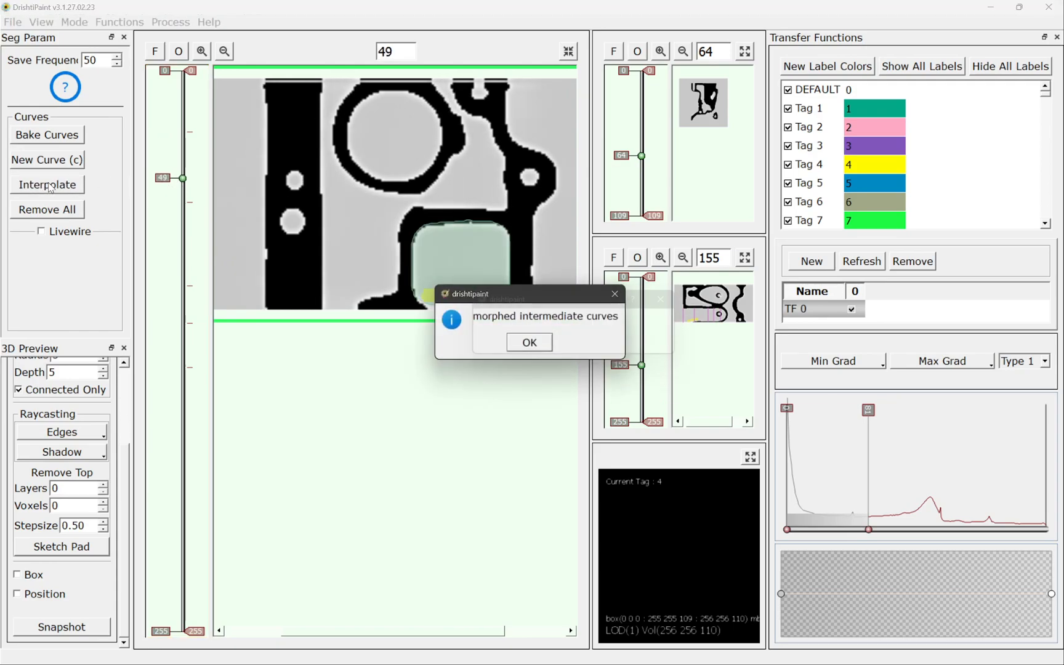
left_click(532, 341)
left_click_drag(162, 178, 176, 292)
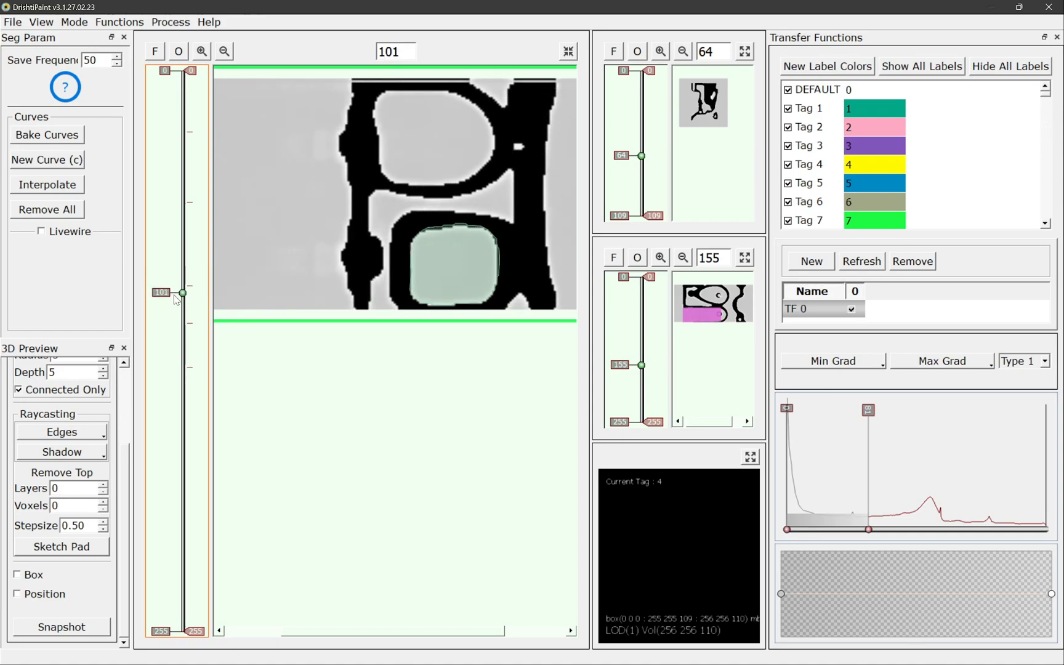
- Narrow the transfer function to the lowest intensities and dilate the cavity curve on slice 28 past the cavity edge
left_click_drag(869, 531, 812, 532)
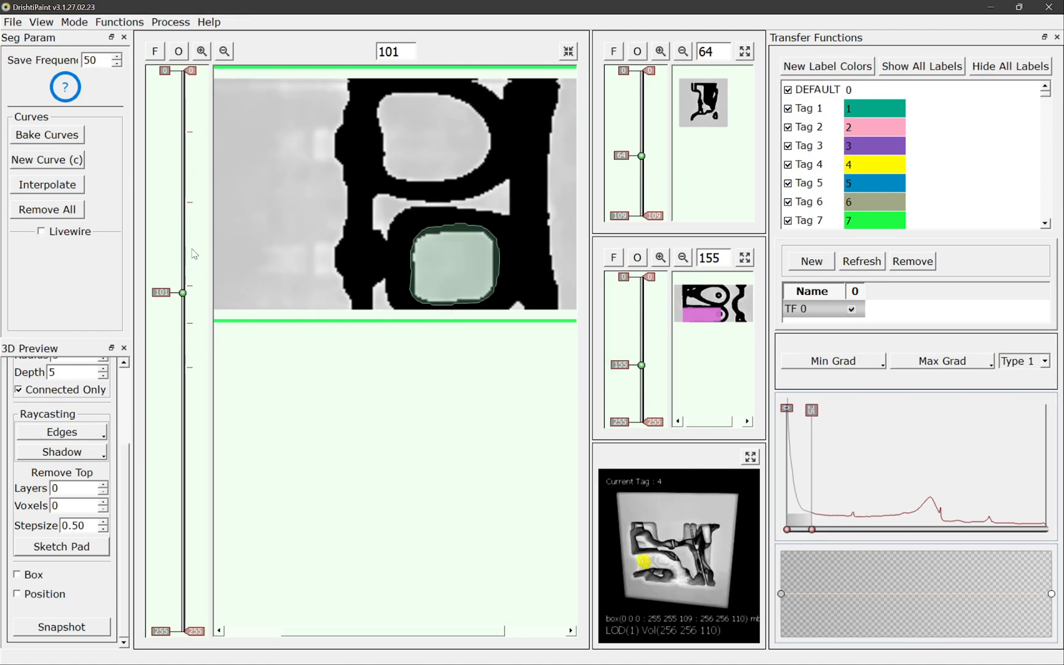
left_click_drag(168, 298, 163, 164)
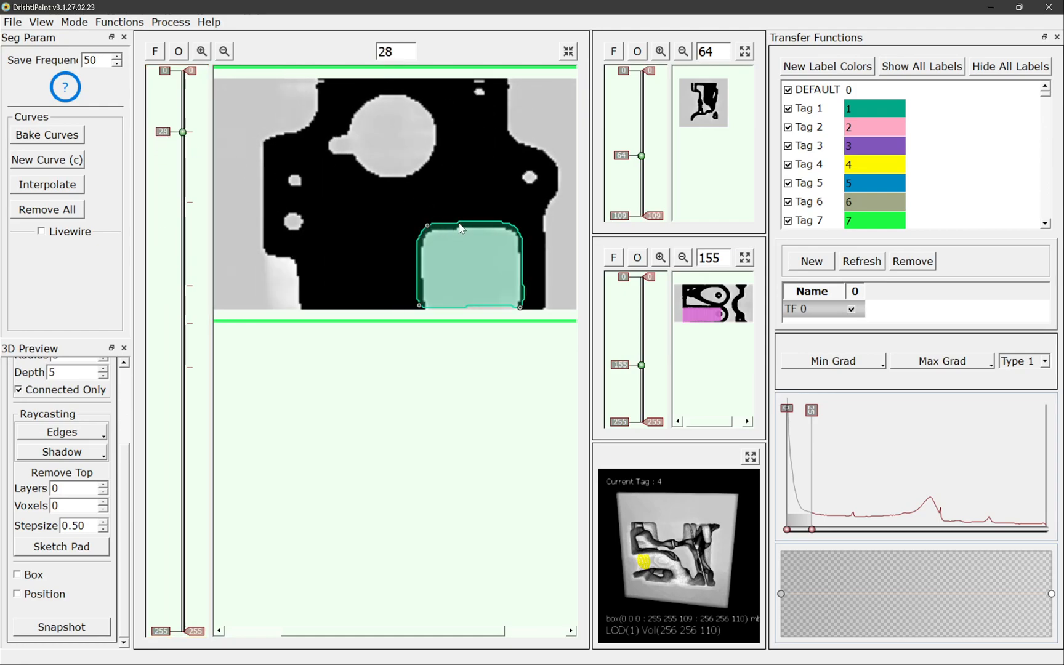
key("d")
key("d")
key("d")
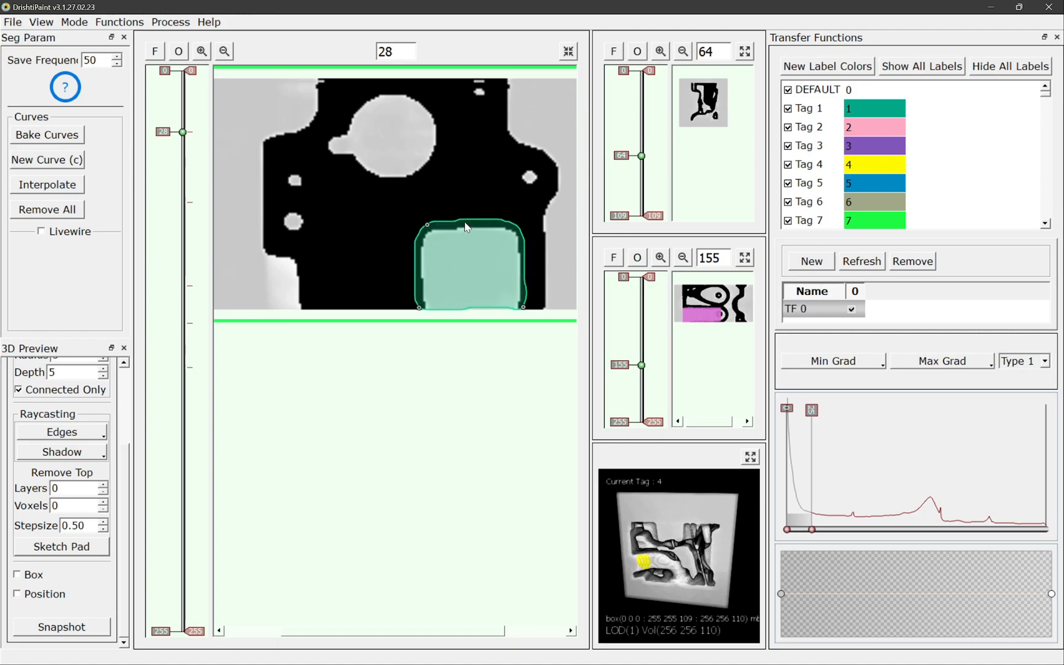
- Dilate the traced cavity curves on slices 60, 98, 115 and 135
left_click_drag(162, 135, 167, 206)
key("d")
key("d")
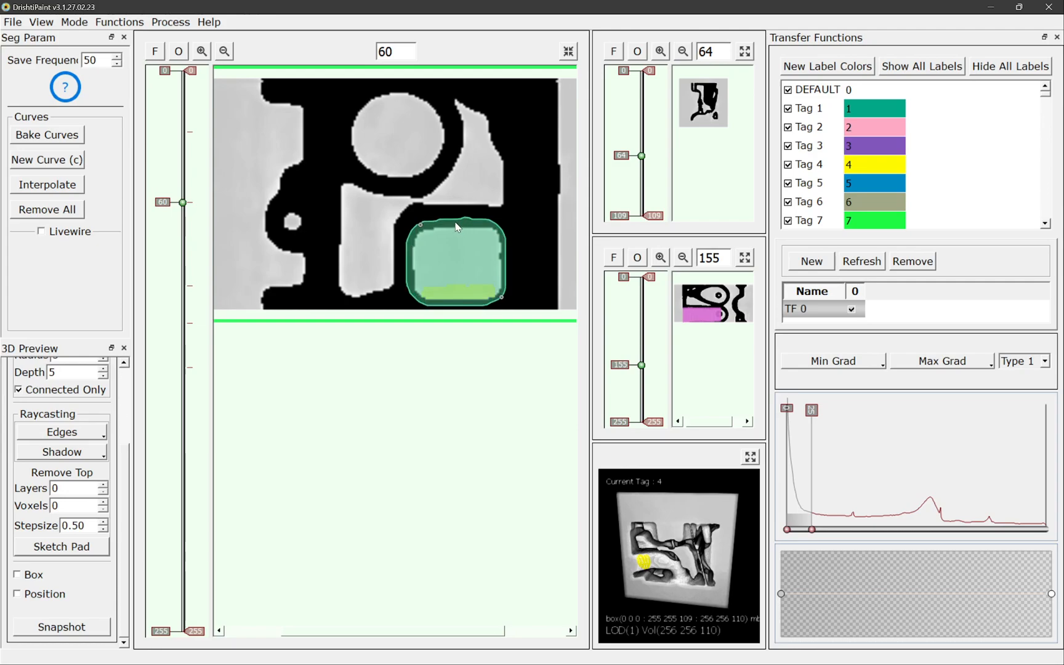
left_click(173, 288)
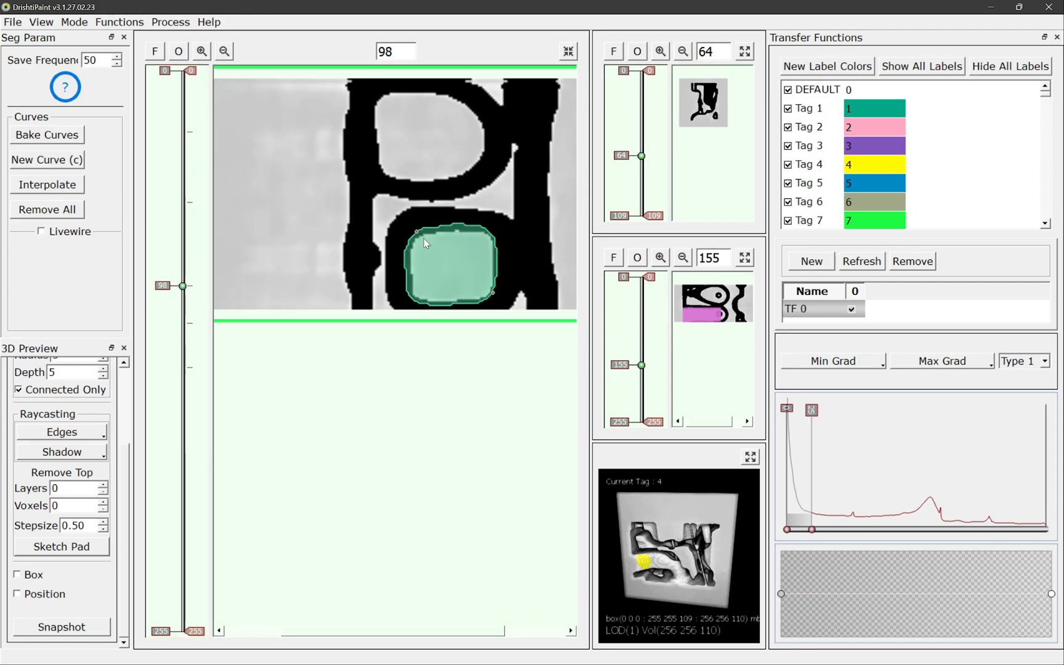
left_click(172, 324)
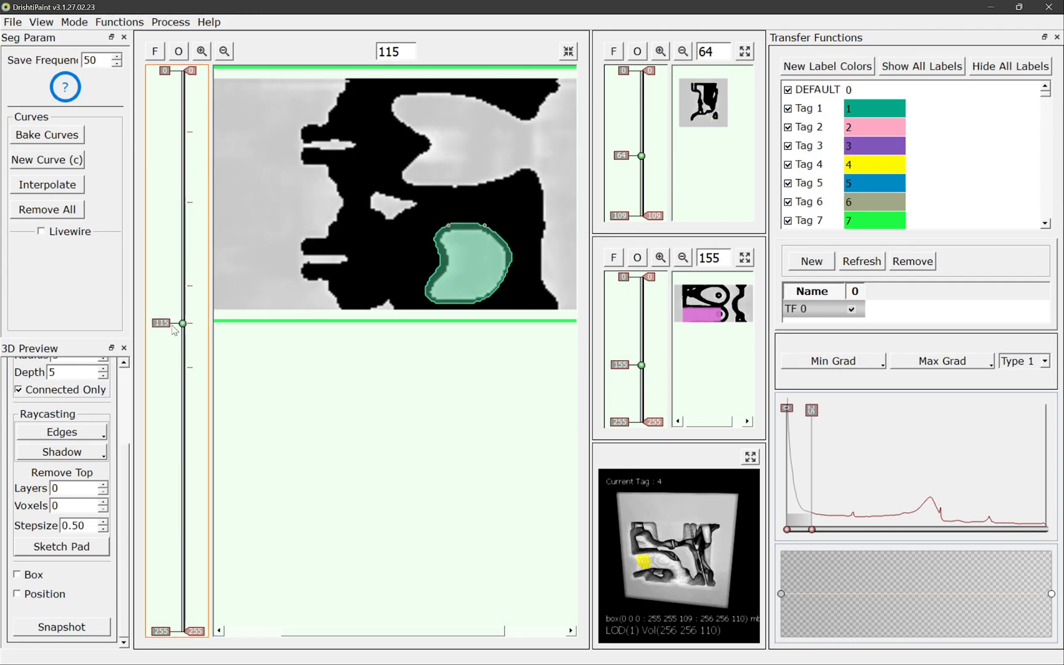
key("d")
left_click(171, 367)
key("d")
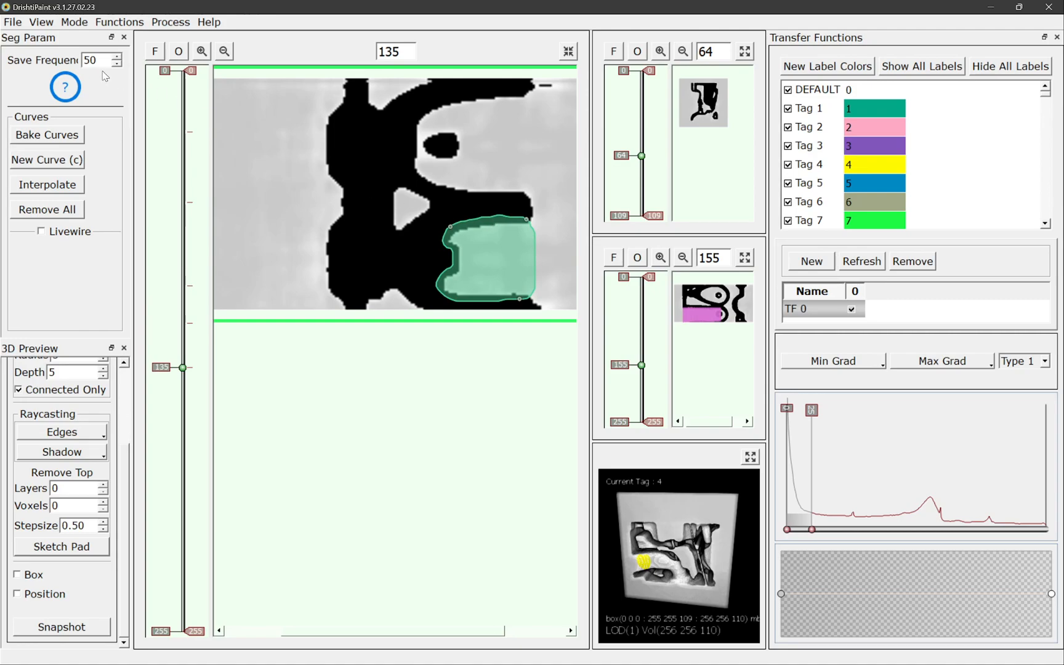
- Consult the curves hotkey help on dilating a single curve and all curves within the slice limits
left_click(65, 87)
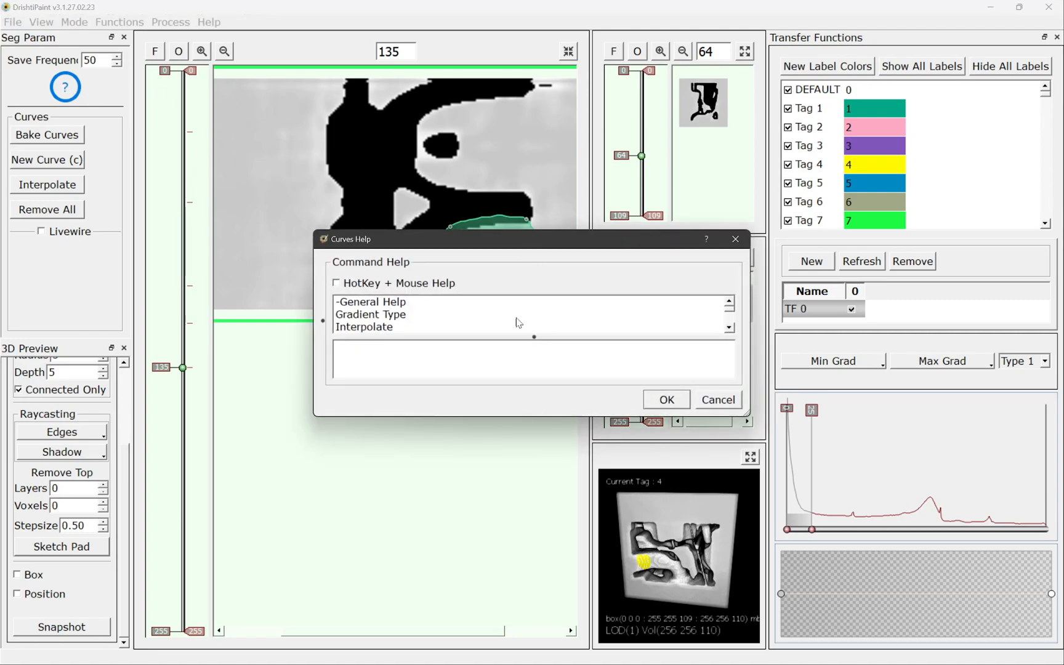
left_click(337, 283)
left_click_drag(413, 235, 413, 82)
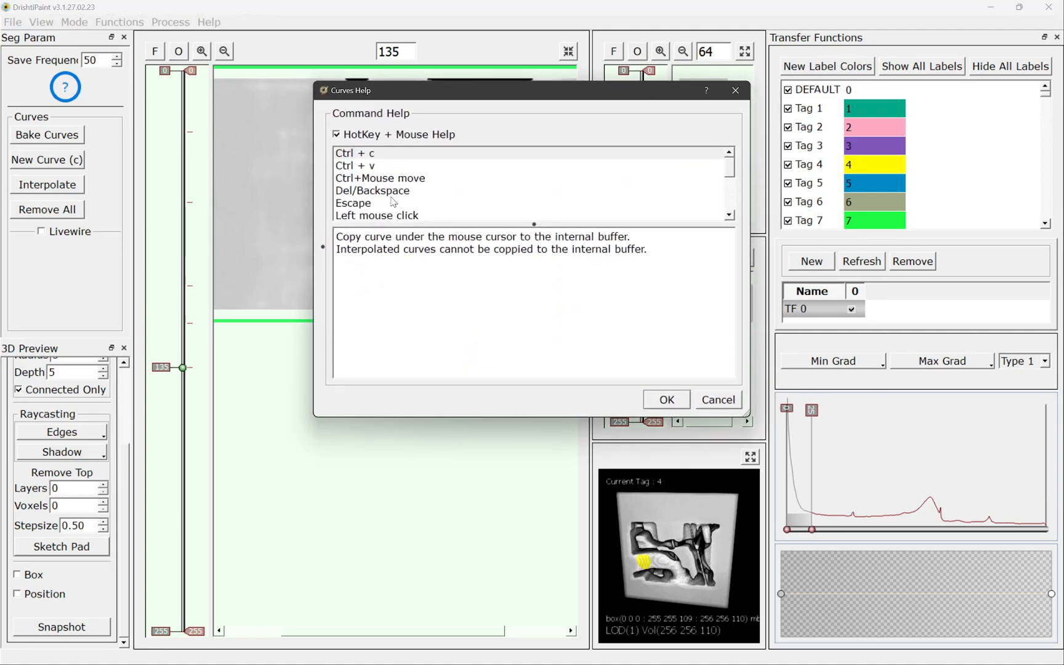
left_click_drag(404, 227, 397, 296)
left_click(361, 266)
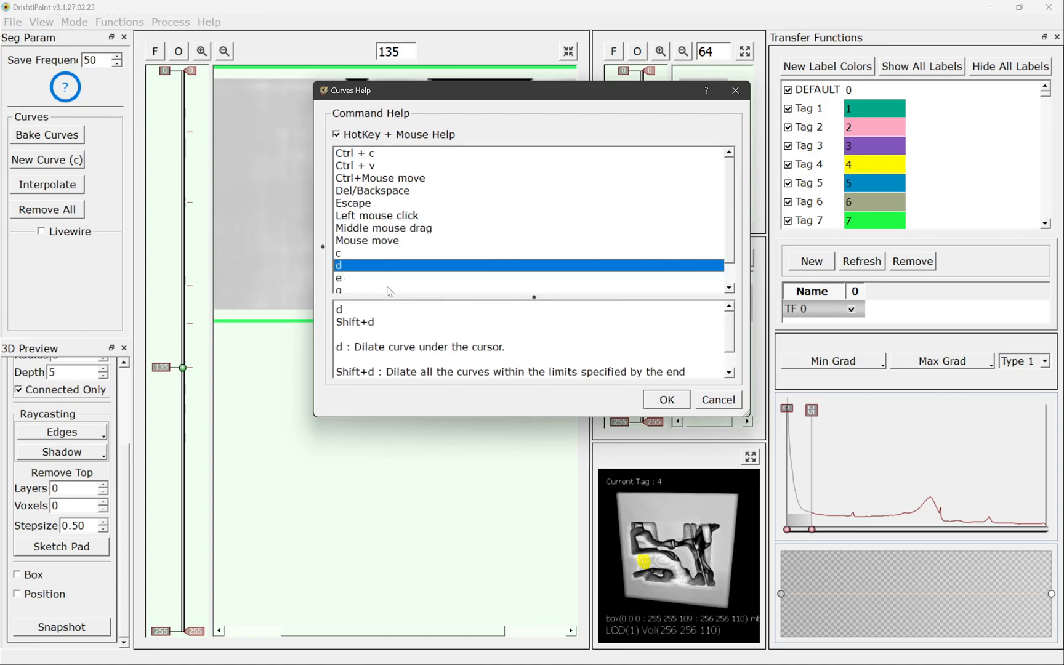
left_click_drag(361, 347, 507, 347)
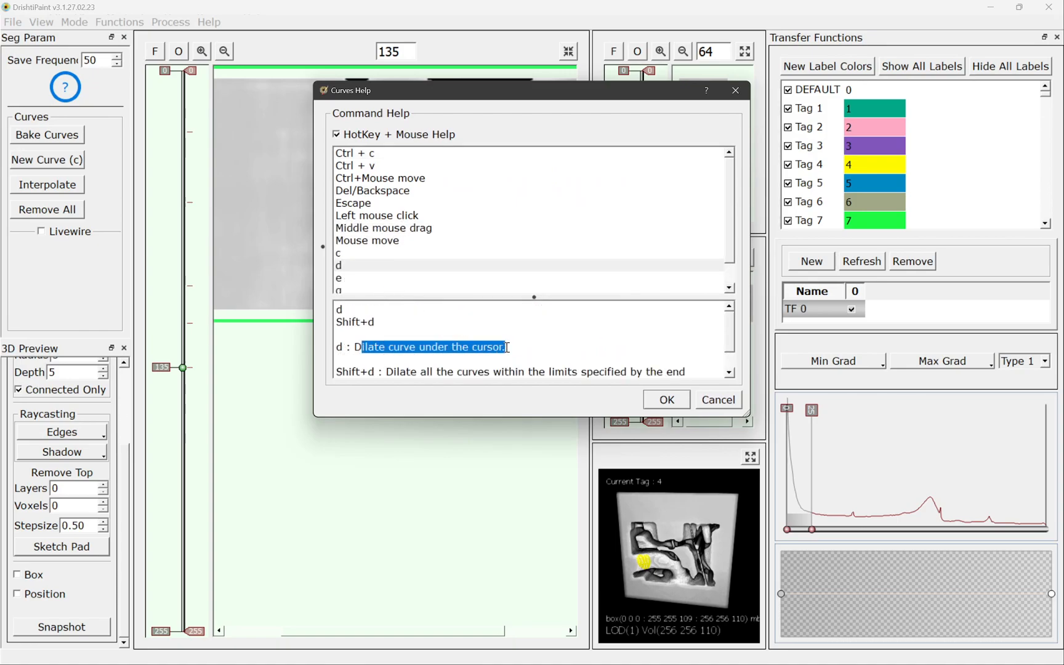
scroll(507, 360, "down", 1)
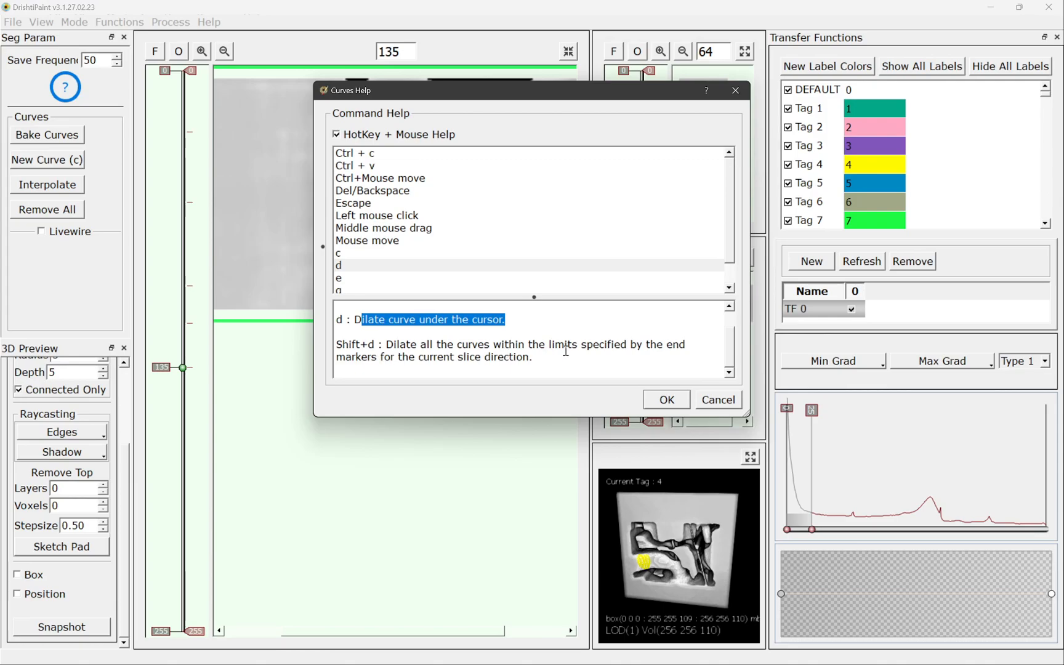
left_click_drag(627, 345, 534, 357)
left_click(727, 399)
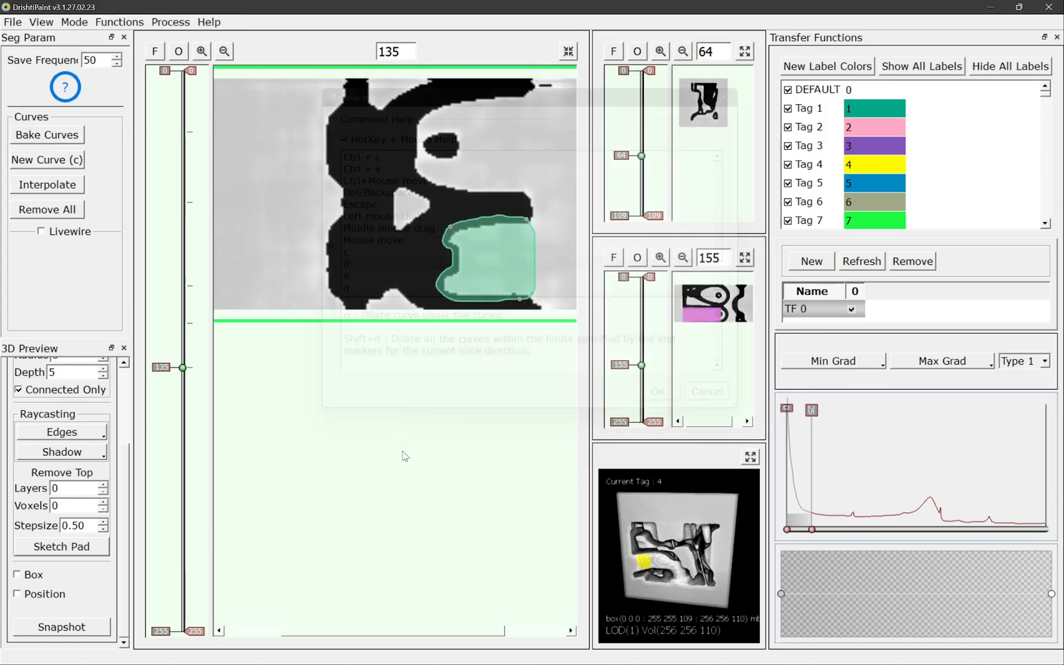
left_click_drag(195, 632, 195, 401)
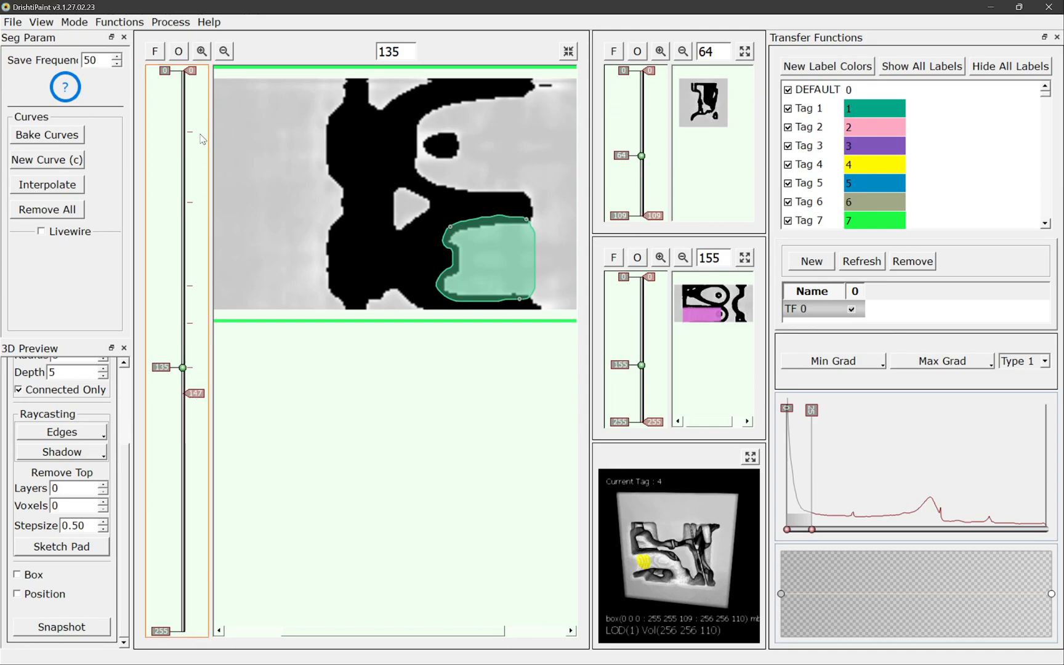
mouse_move(193, 70)
left_mouse_down()
mouse_move(194, 250)
mouse_move(192, 70)
left_mouse_up()
left_click_drag(199, 392, 196, 631)
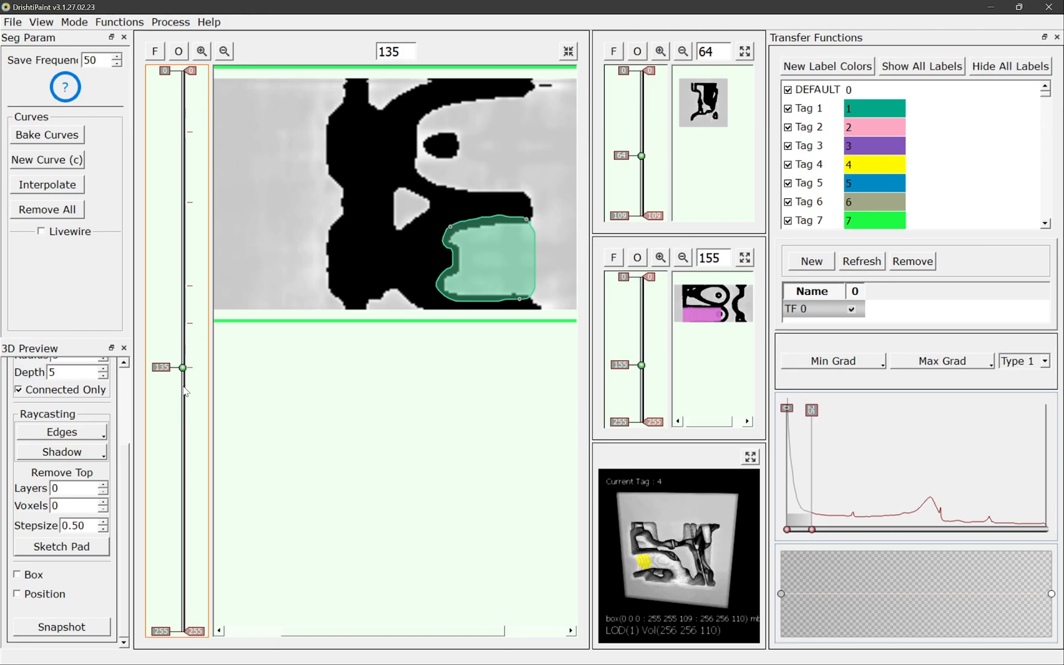
- Go to slice 126 and interpolate the intermediate curves again from the dilated curves
left_click_drag(160, 368, 161, 351)
left_click(48, 185)
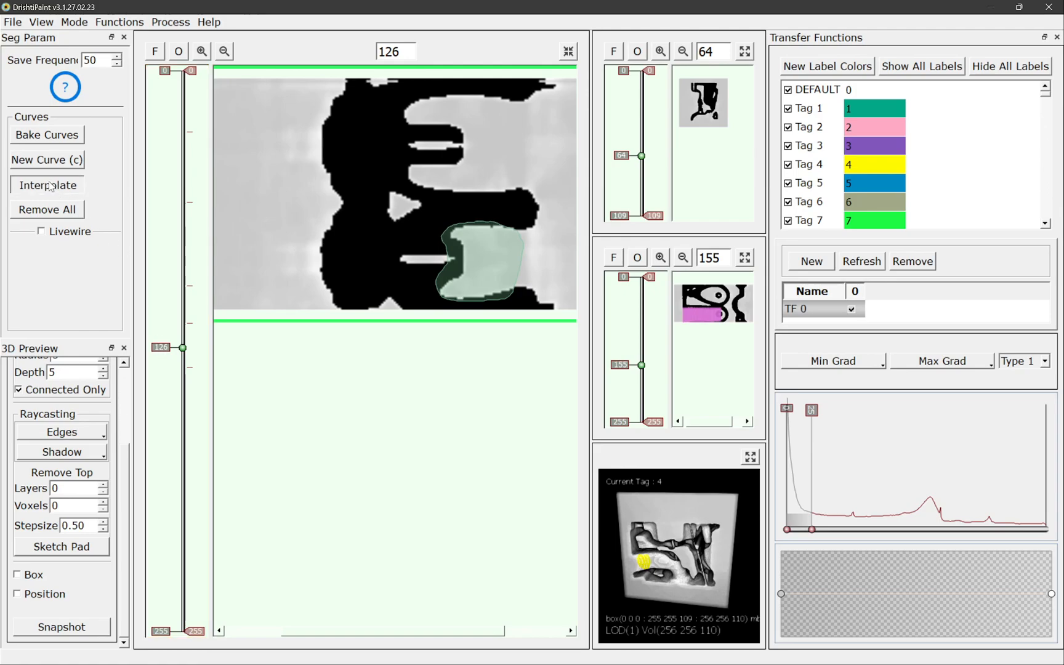
left_click(533, 343)
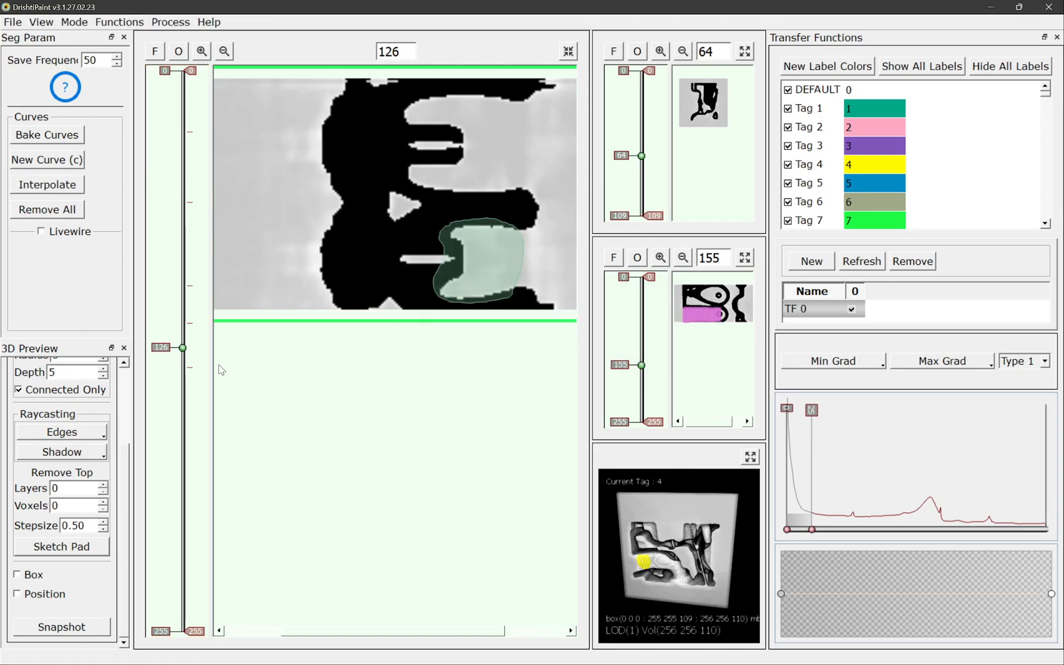
- Replace the interpolated curve on slice 126 with a closed livewire curve traced around the lower cavity
mouse_move(165, 350)
left_mouse_down()
mouse_move(171, 142)
mouse_move(169, 381)
mouse_move(171, 354)
left_mouse_up()
key("Delete")
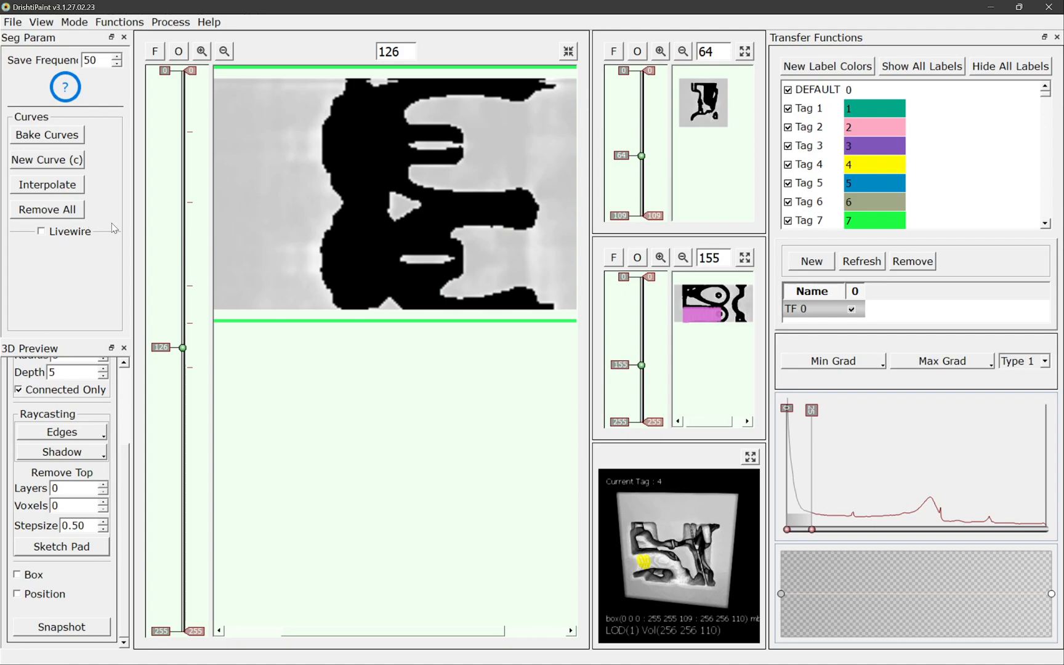
left_click(41, 232)
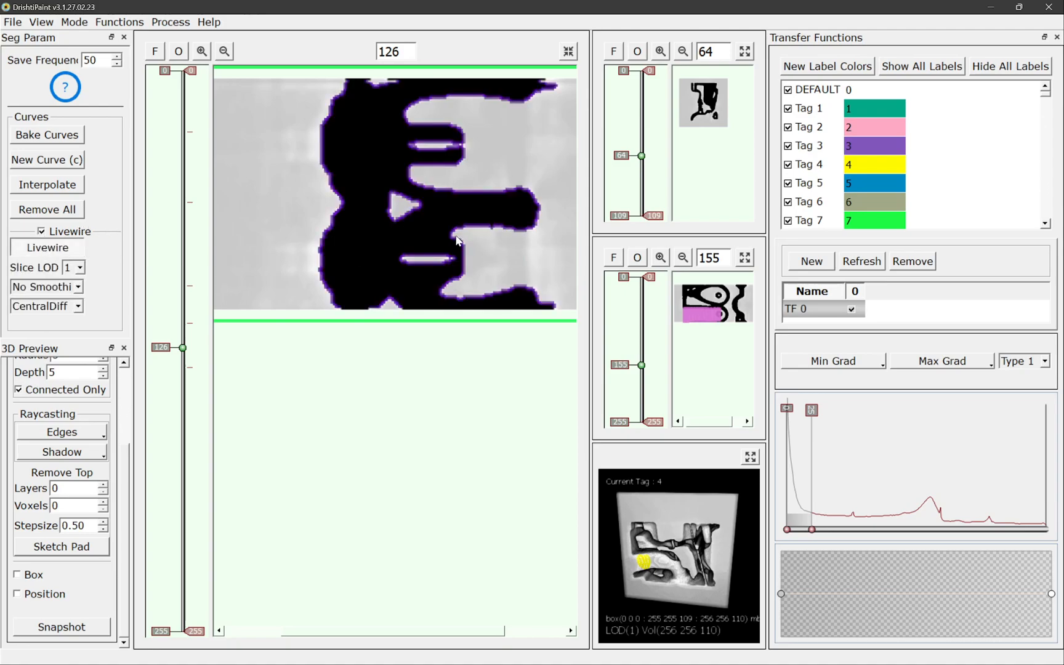
left_click(448, 296)
left_click(528, 286)
left_click(462, 232)
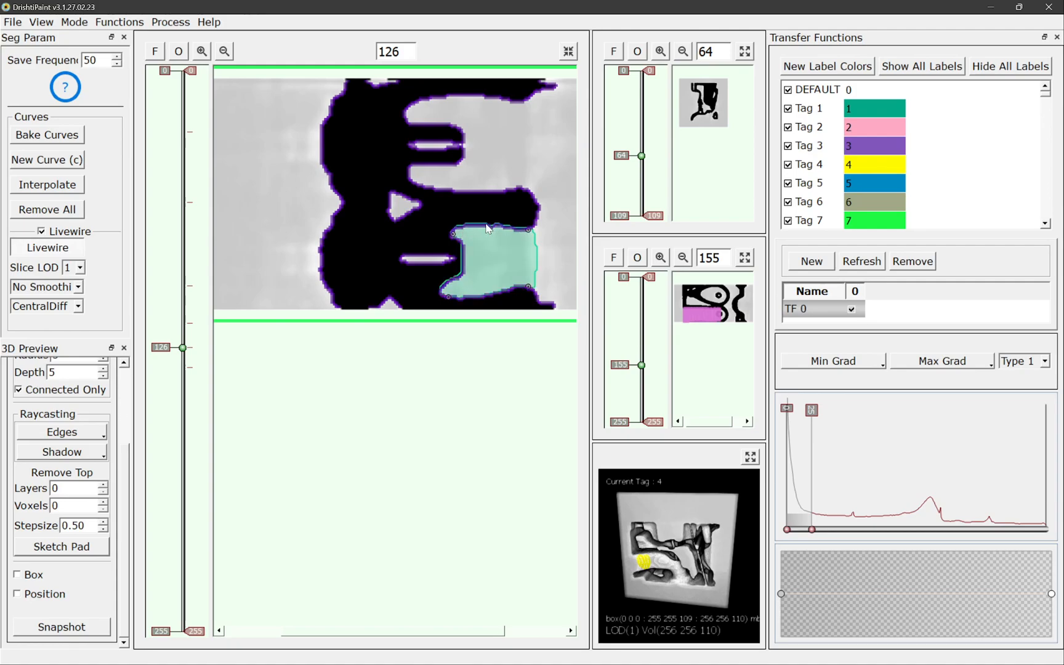
- Dilate the newly traced curve on slice 126 and redo the interpolation of the intermediate curves
key("d")
key("d")
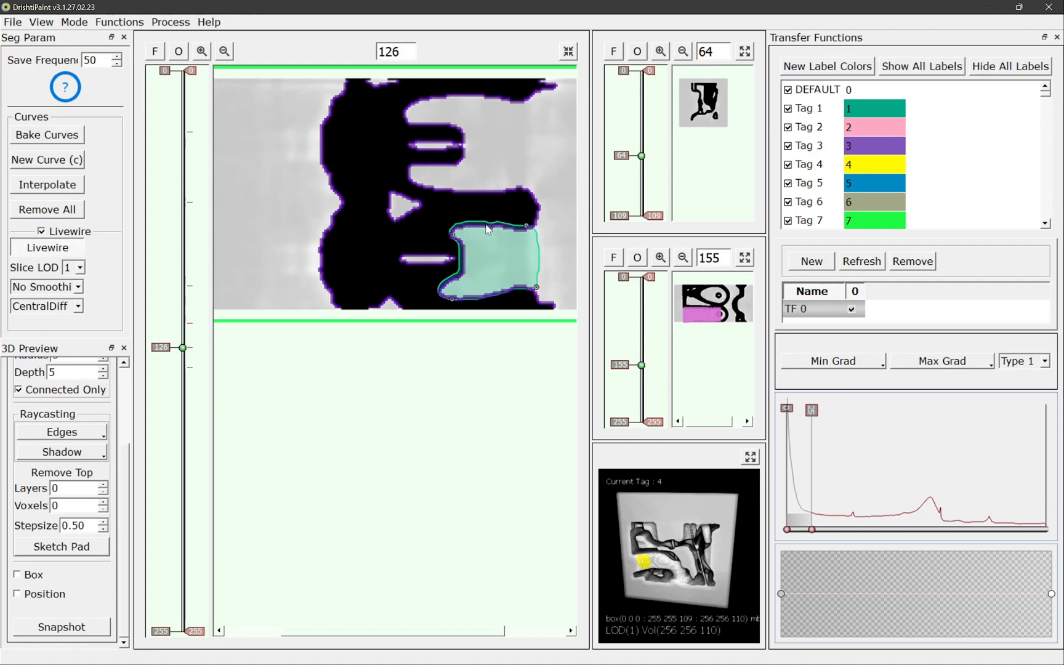
left_click(44, 188)
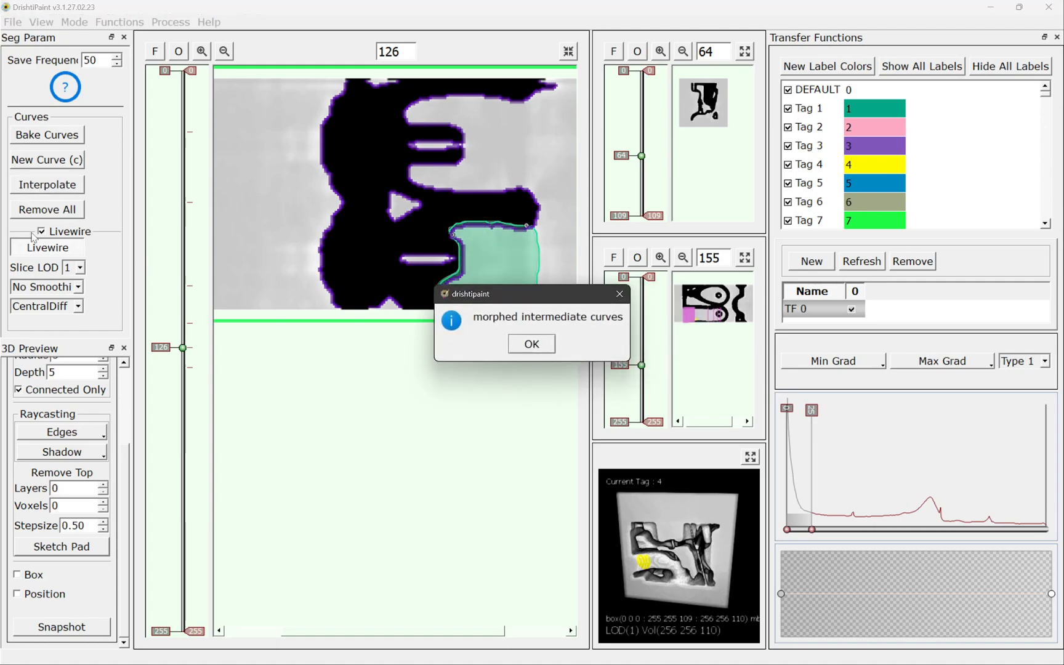
left_click(531, 344)
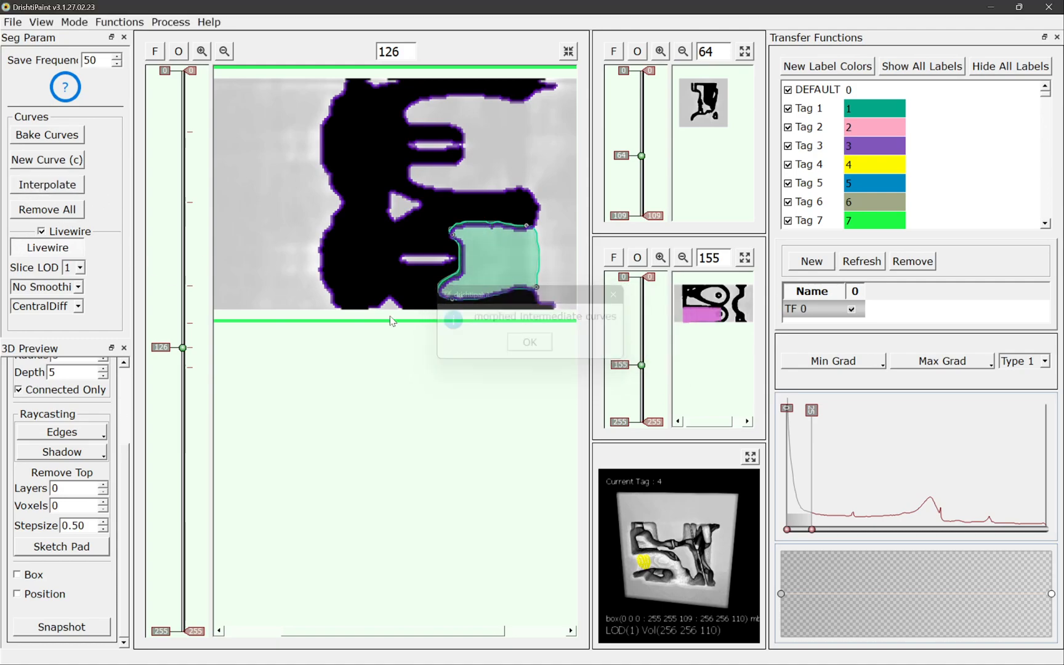
- Turn off Livewire, check the curves on slices 111 and 104, and bake them with label value 4
left_click(41, 231)
left_click_drag(161, 356, 179, 314)
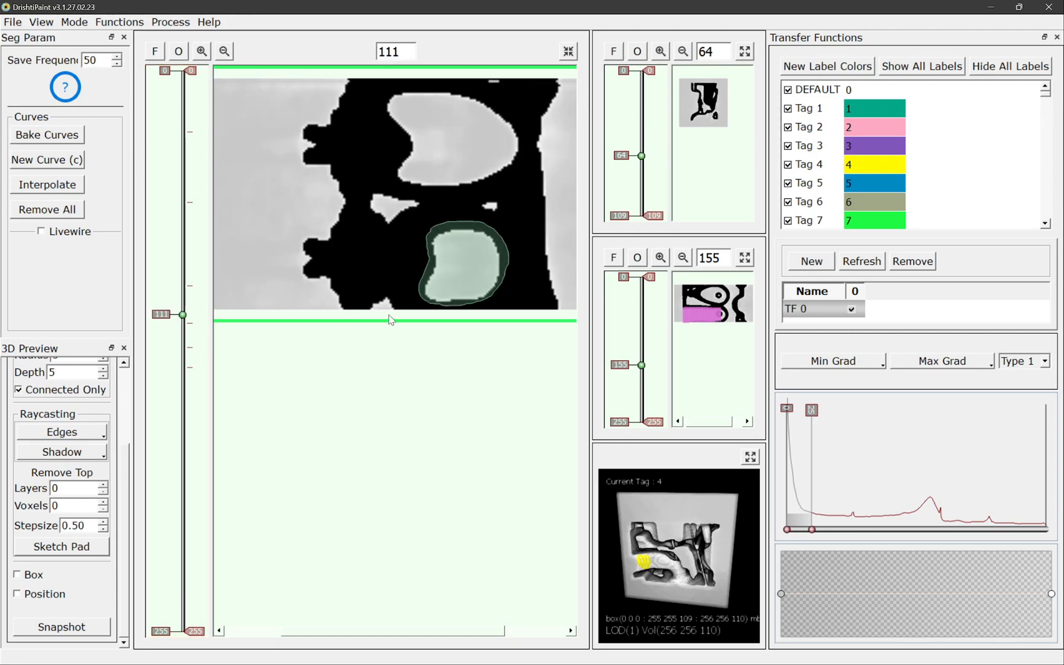
left_click(809, 168)
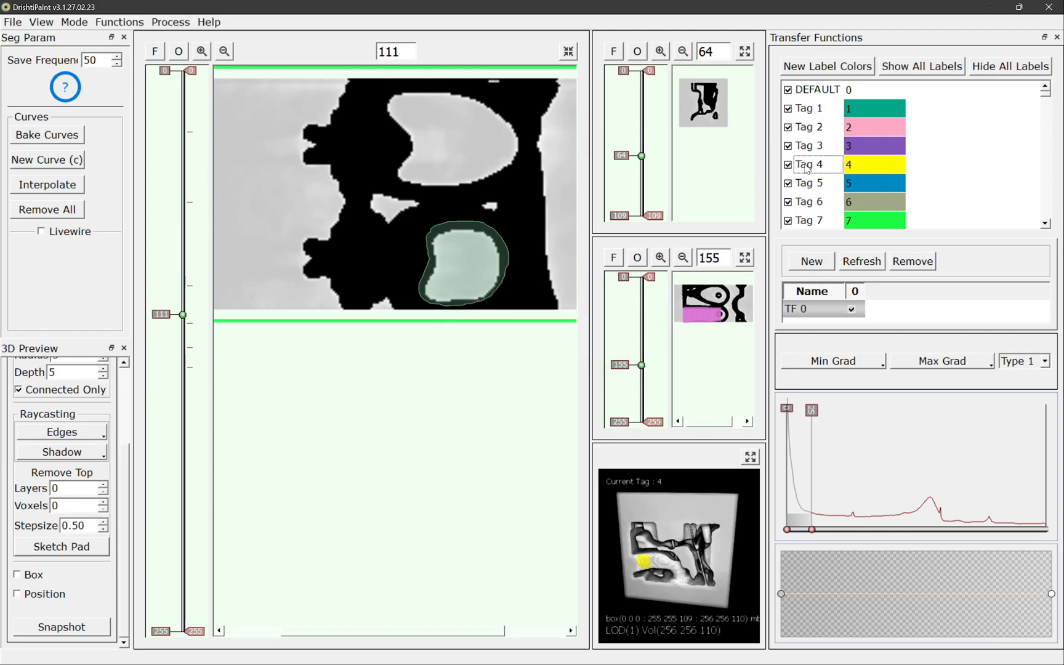
left_click_drag(176, 315, 176, 299)
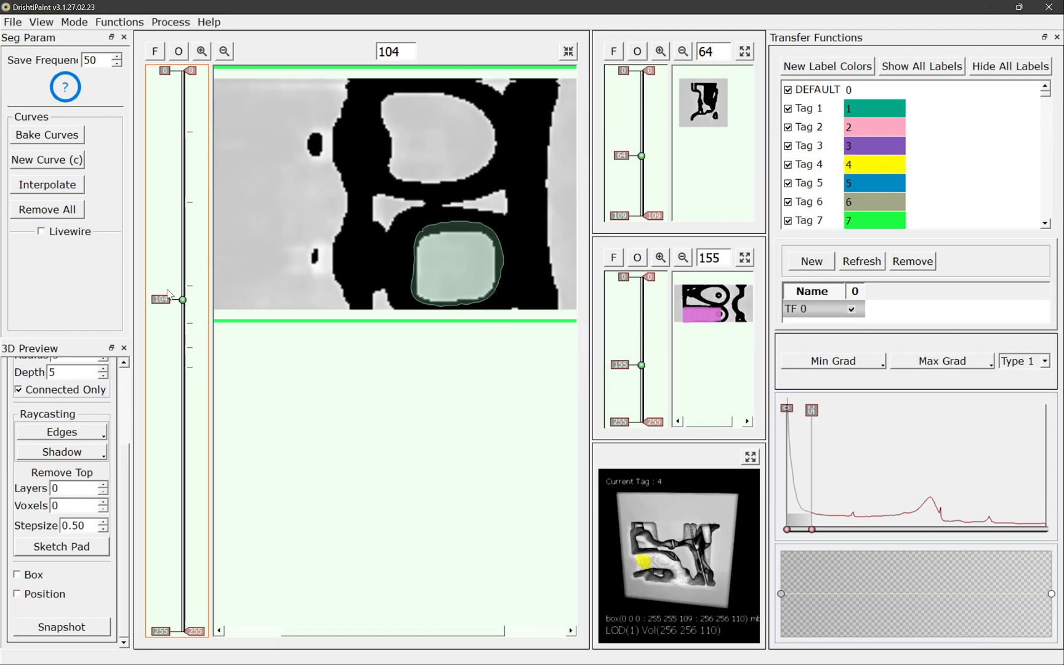
left_click(38, 136)
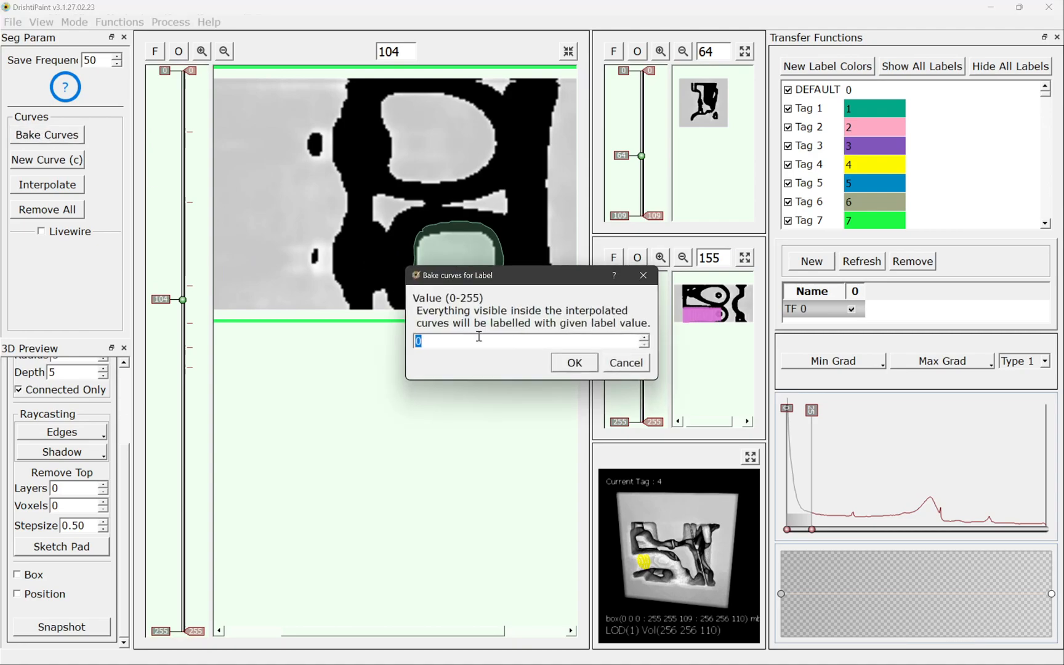
left_click(572, 364)
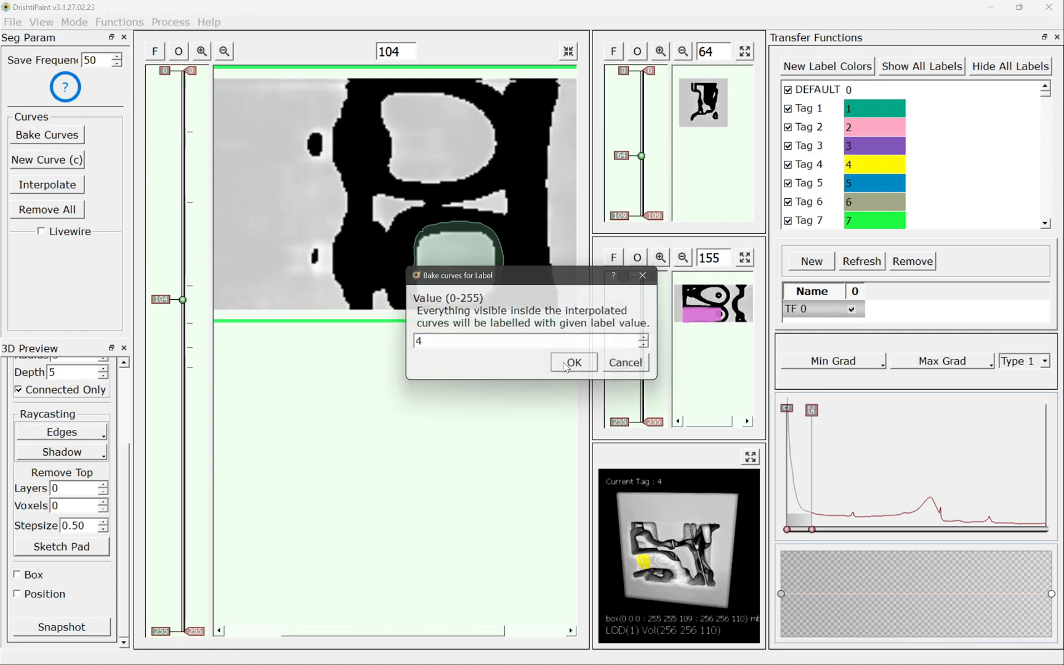
left_click(532, 342)
- Enlarge the 3D preview and temporarily hide the DEFAULT label to inspect the tag 4 segment from other angles
left_click(750, 458)
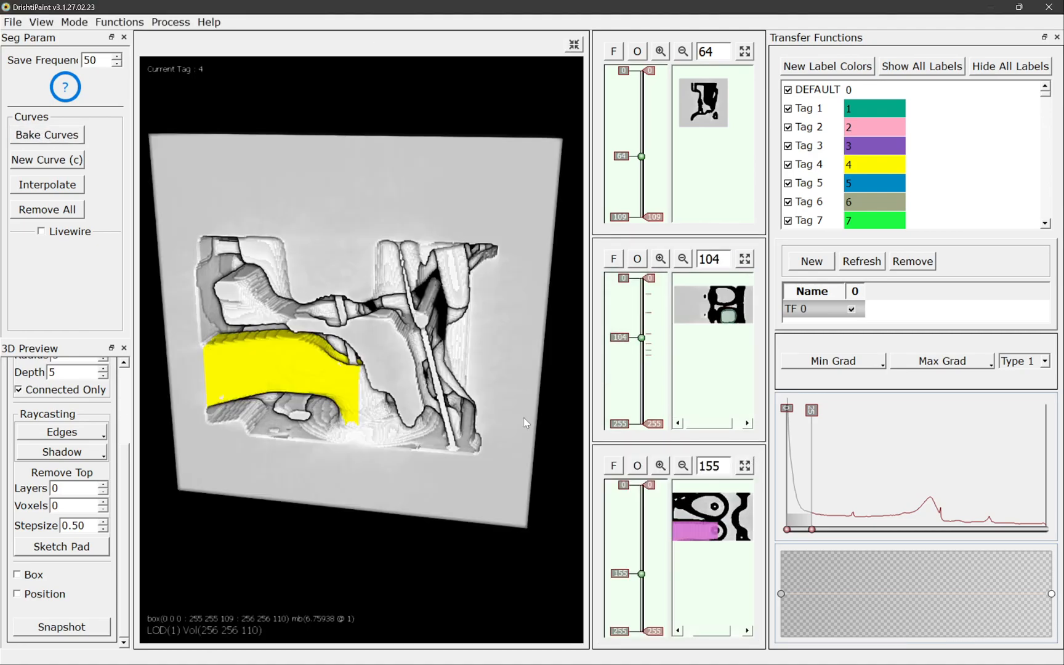
left_click_drag(261, 418, 278, 402)
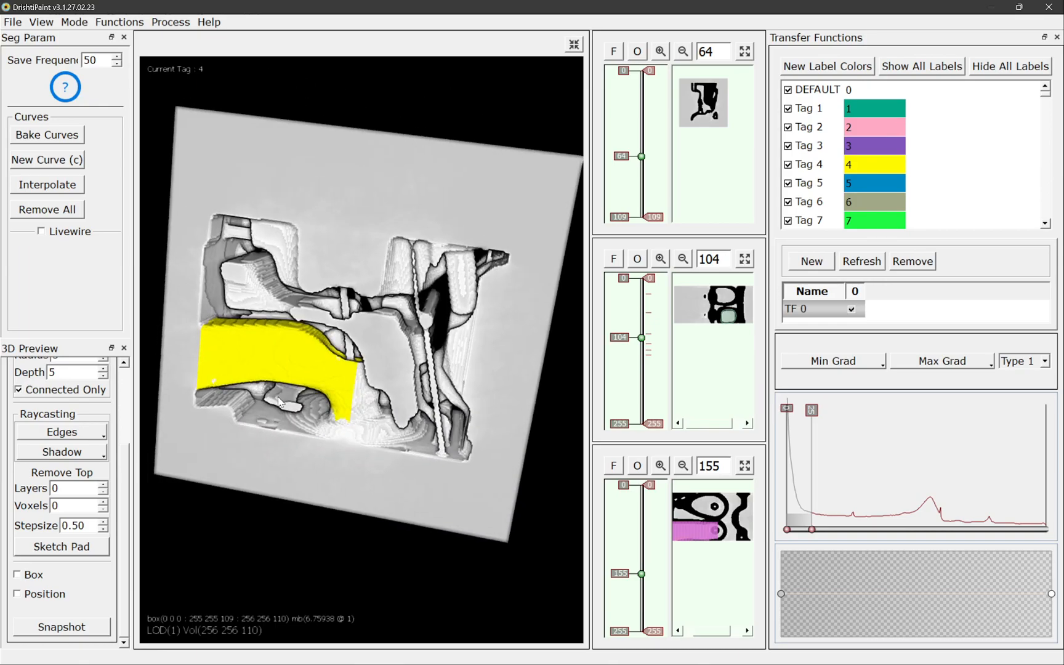
left_click(788, 90)
left_click_drag(503, 295, 365, 369)
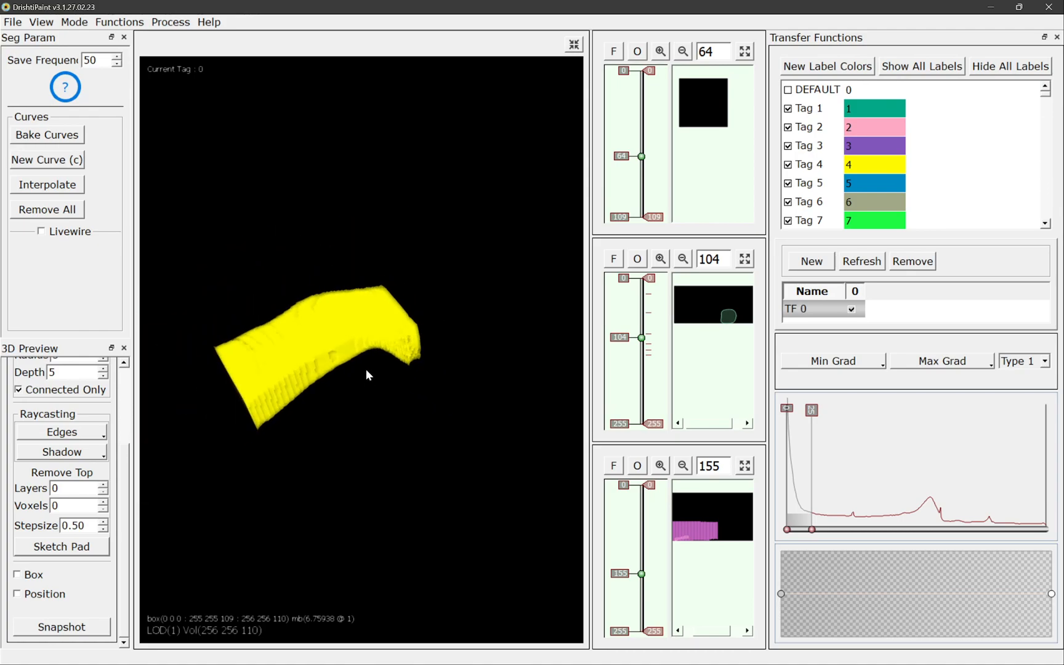
left_click(788, 90)
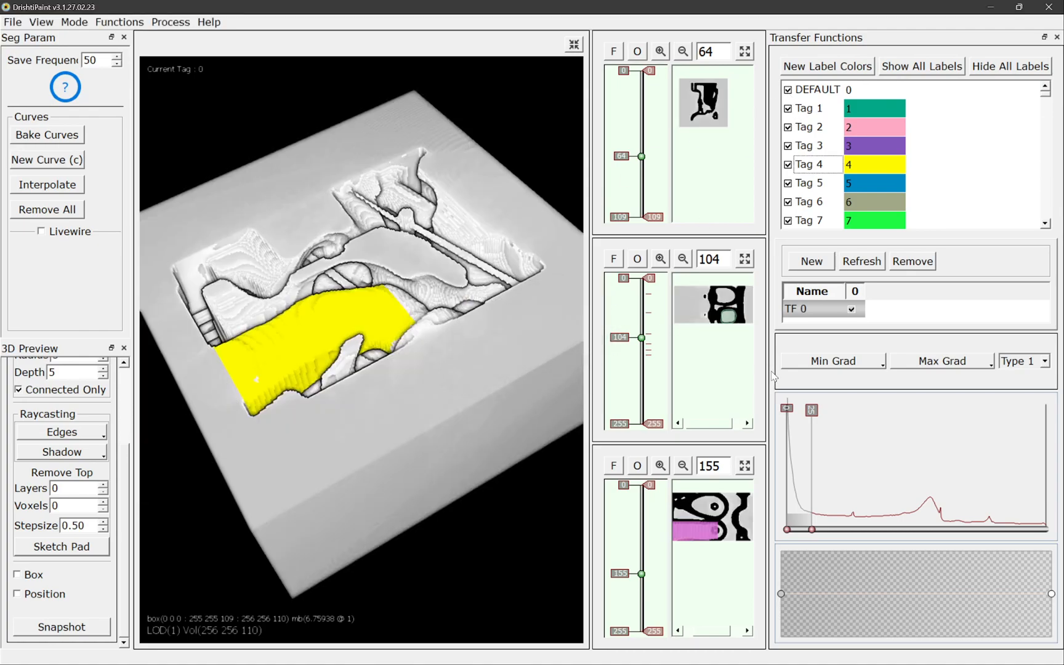
- Enlarge the slice view, shift the transfer function range up to start at 15, and hide Tag 4 on slice 68
left_click(744, 259)
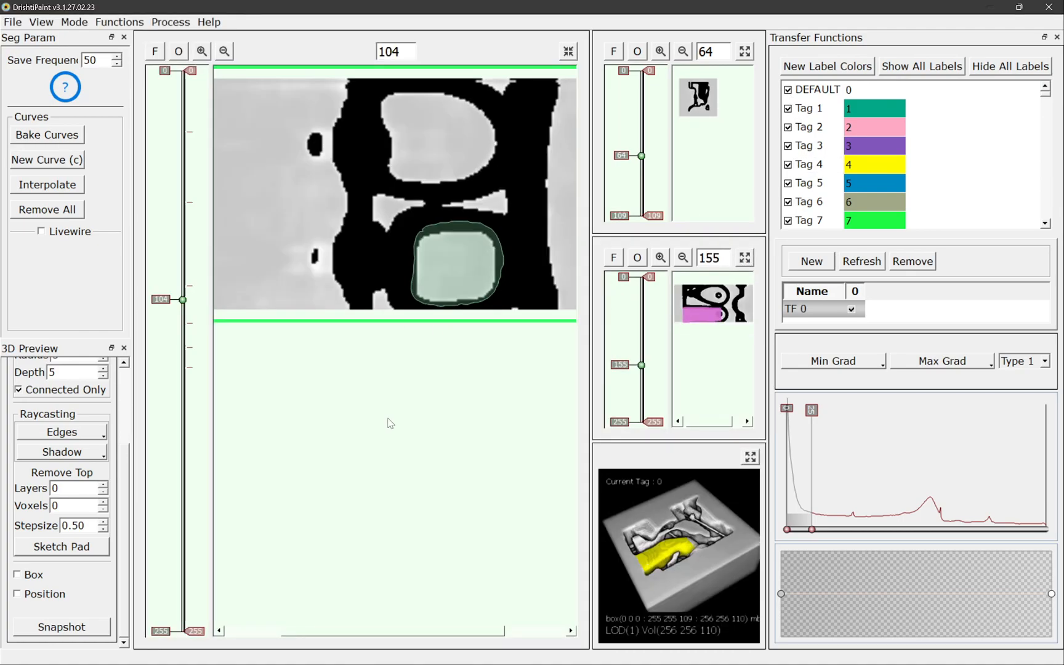
left_click_drag(799, 530, 813, 531)
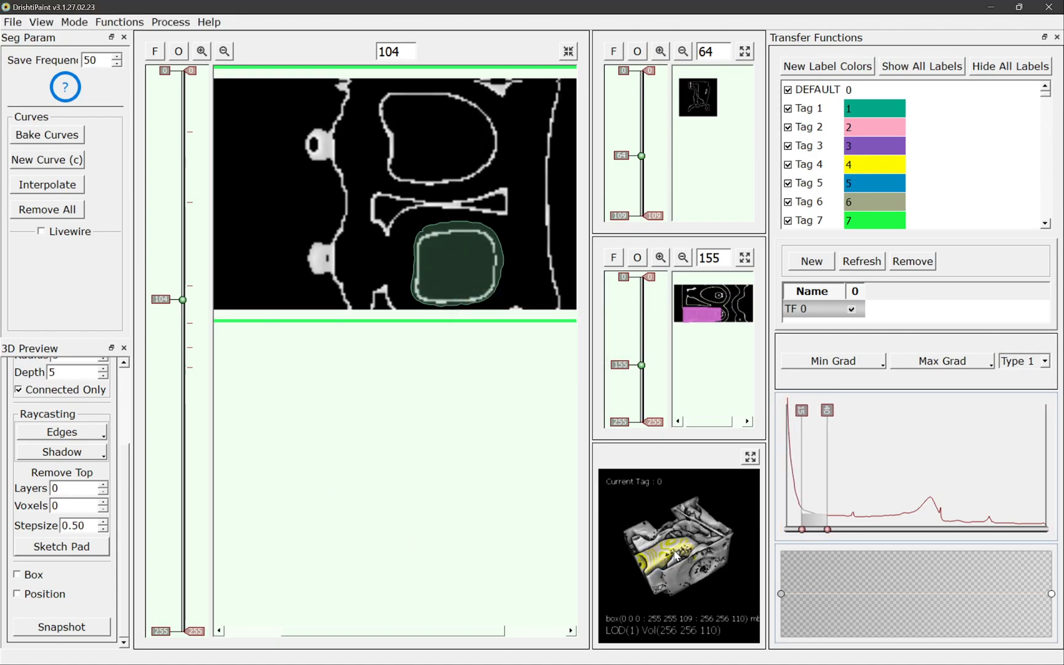
left_click(789, 165)
left_click_drag(183, 299, 175, 227)
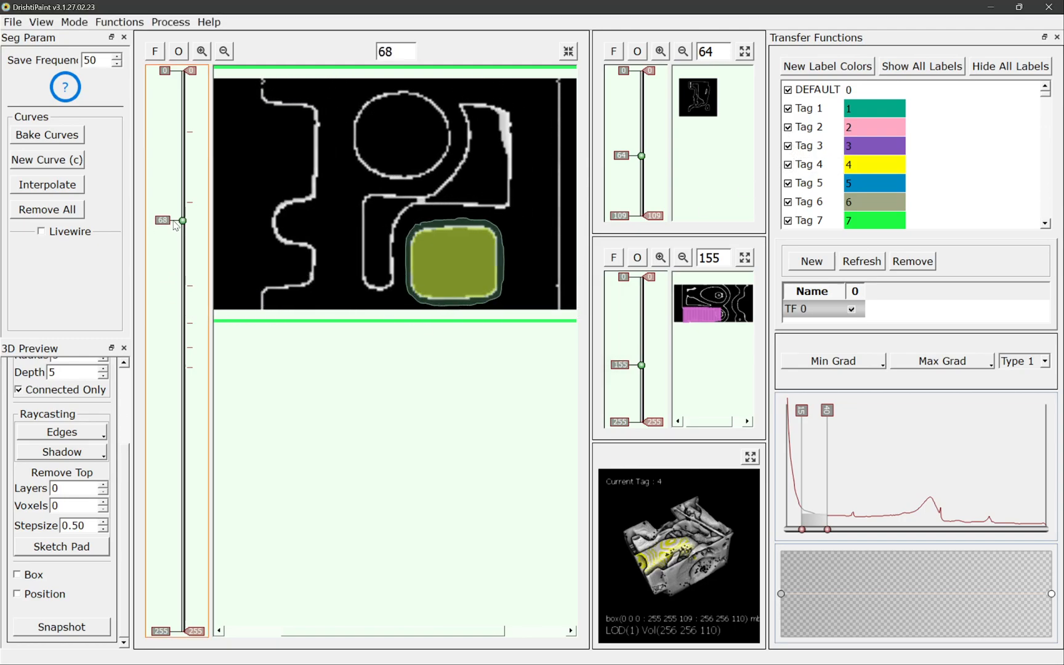
left_click(791, 166)
left_click(788, 165)
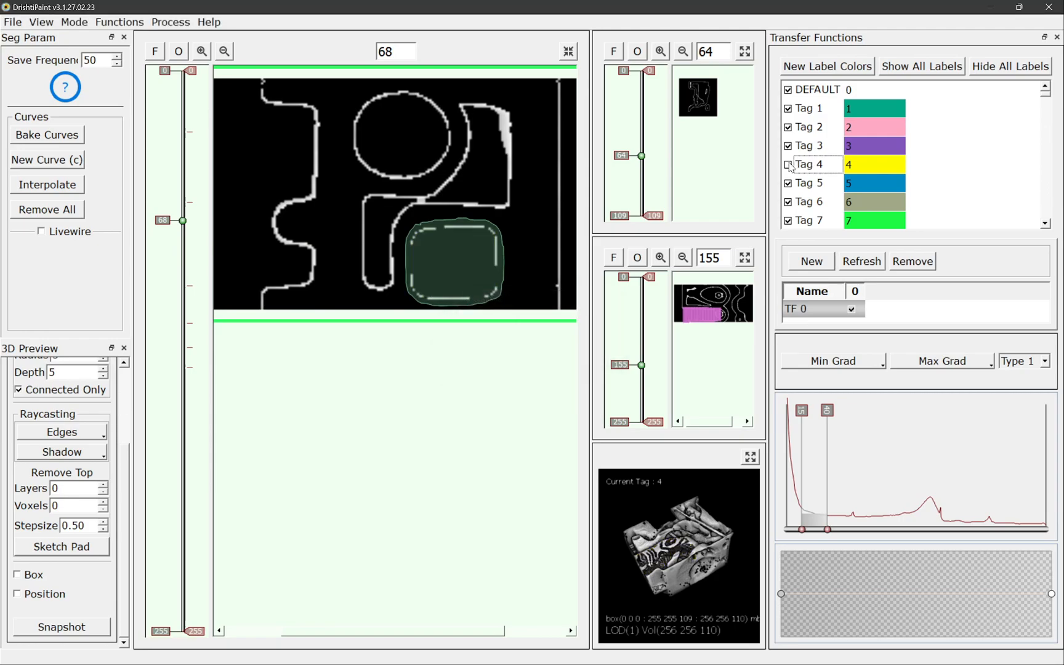
- Raise the transfer function's upper limit to 107 while checking the cavity wall inside the curves on slices 55, 126, 32, 101 and 91
left_click_drag(170, 227, 170, 191)
left_click_drag(827, 529, 858, 532)
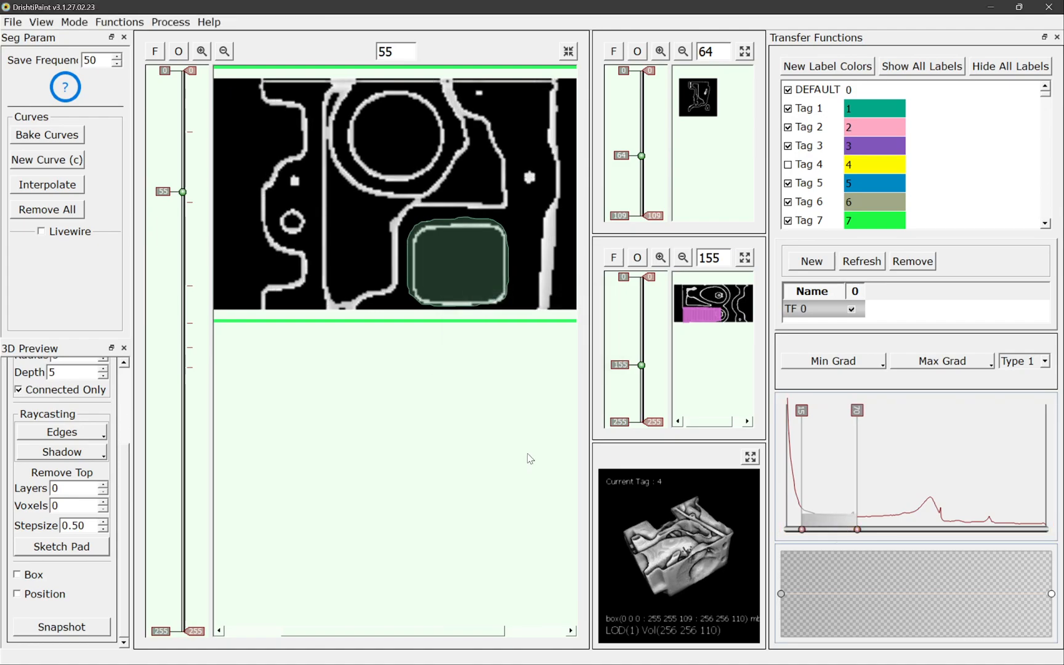
left_click_drag(161, 195, 181, 347)
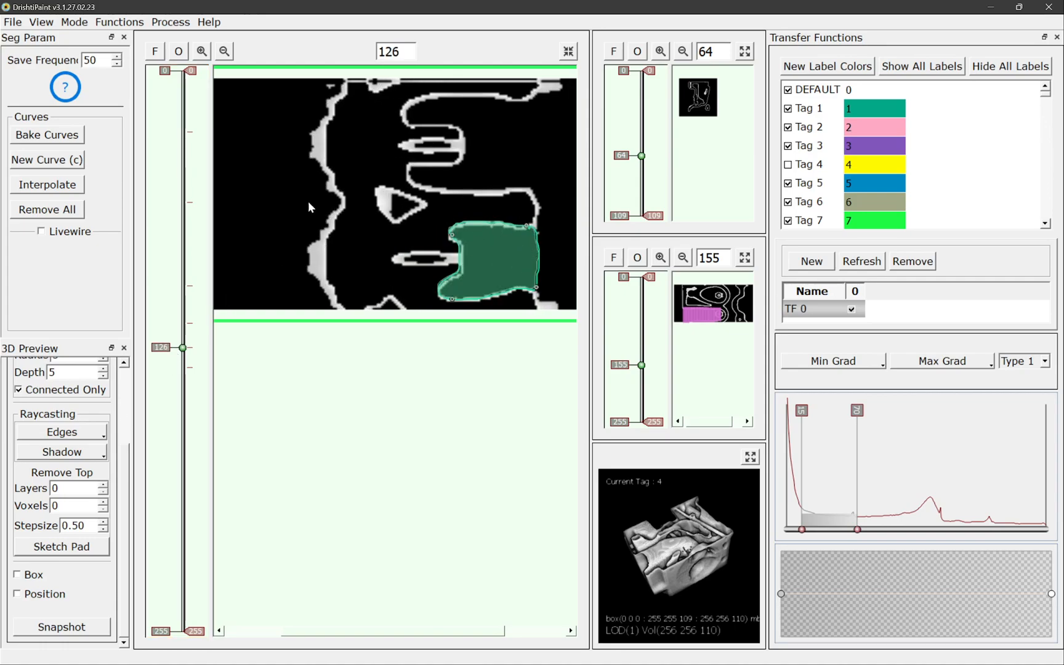
left_click(183, 140)
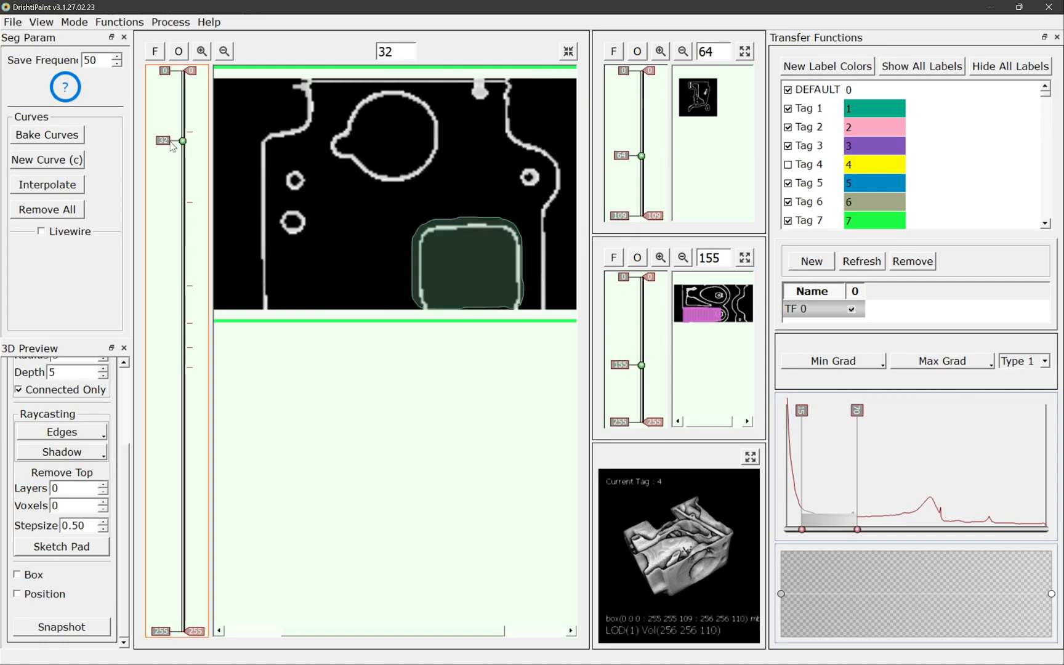
left_click(486, 218)
left_click_drag(173, 141, 166, 293)
left_click_drag(857, 529, 895, 530)
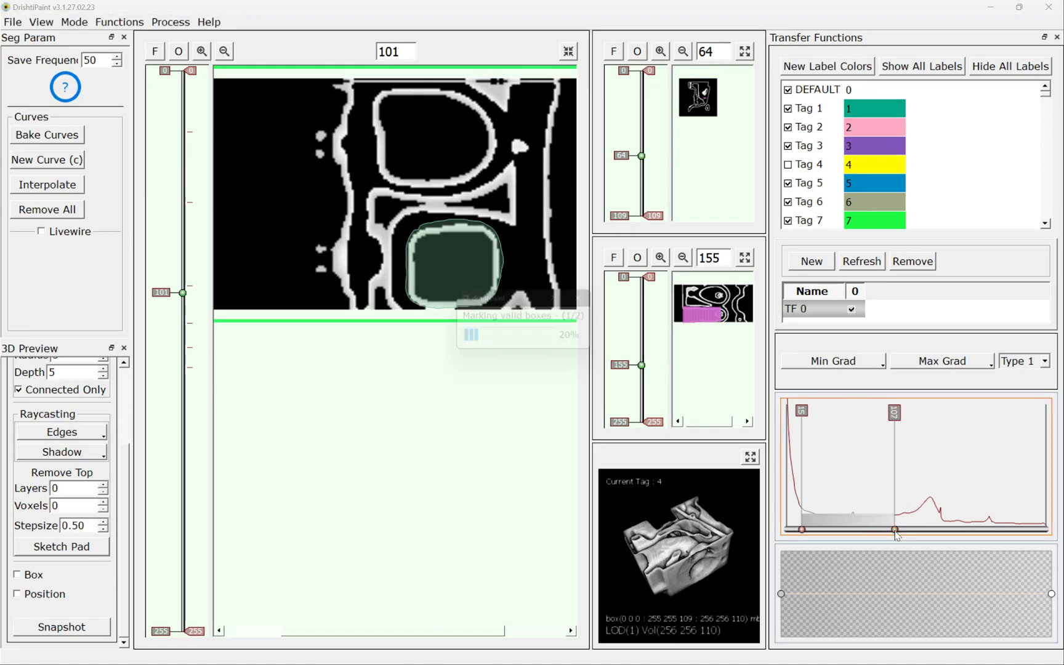
mouse_move(160, 295)
left_mouse_down()
mouse_move(164, 356)
mouse_move(165, 265)
mouse_move(166, 277)
left_mouse_up()
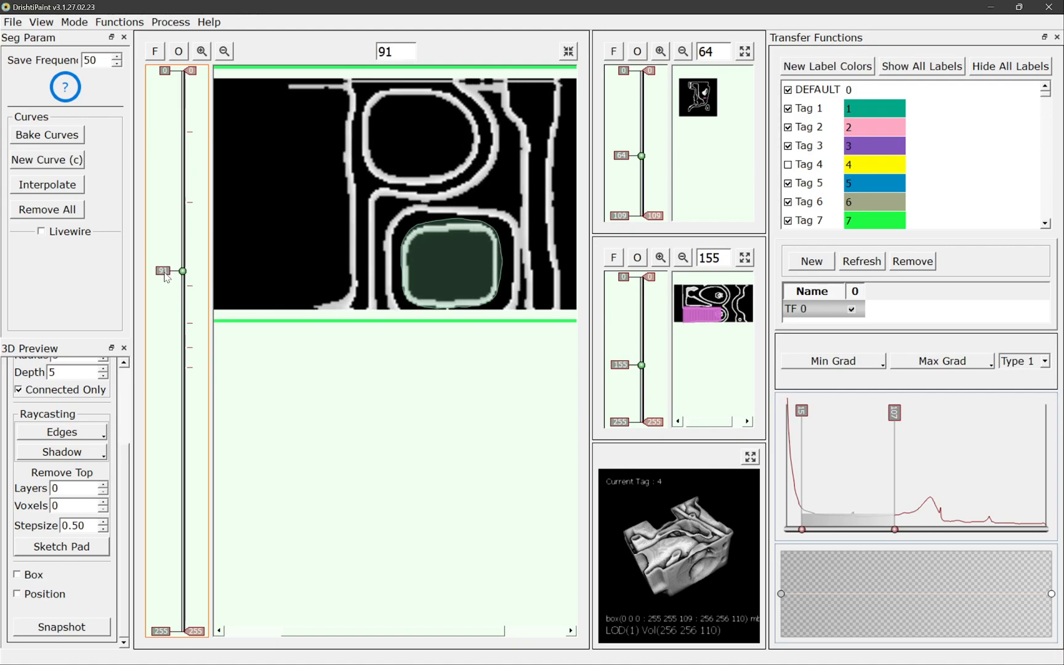
- Bake the curves with label value 5 and check the labelled wall on slice 89
left_click(47, 135)
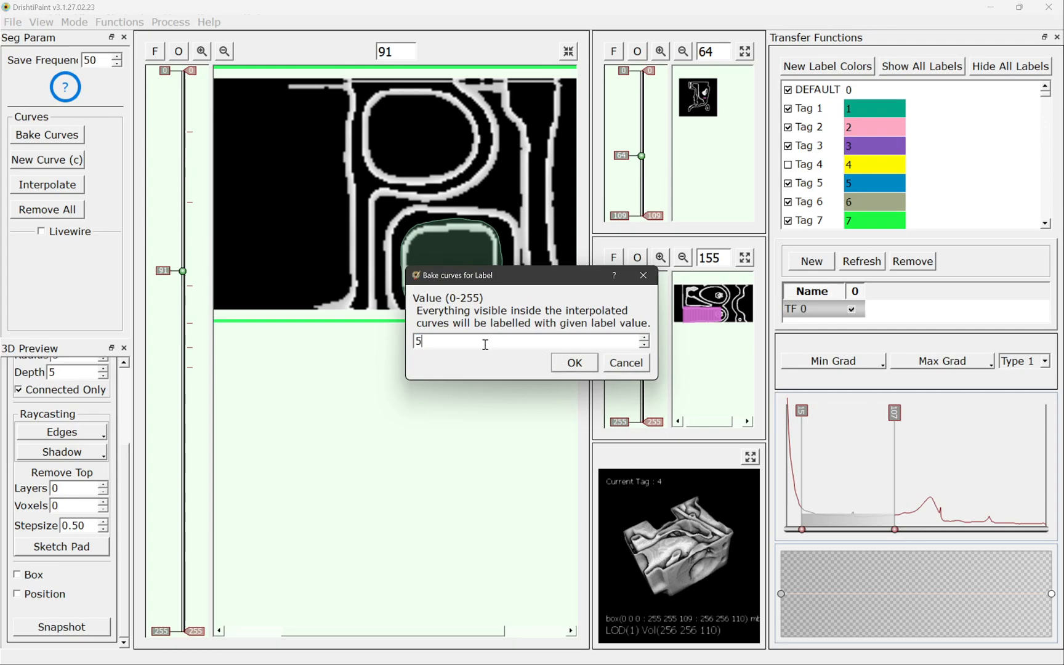
left_click_drag(511, 280, 483, 285)
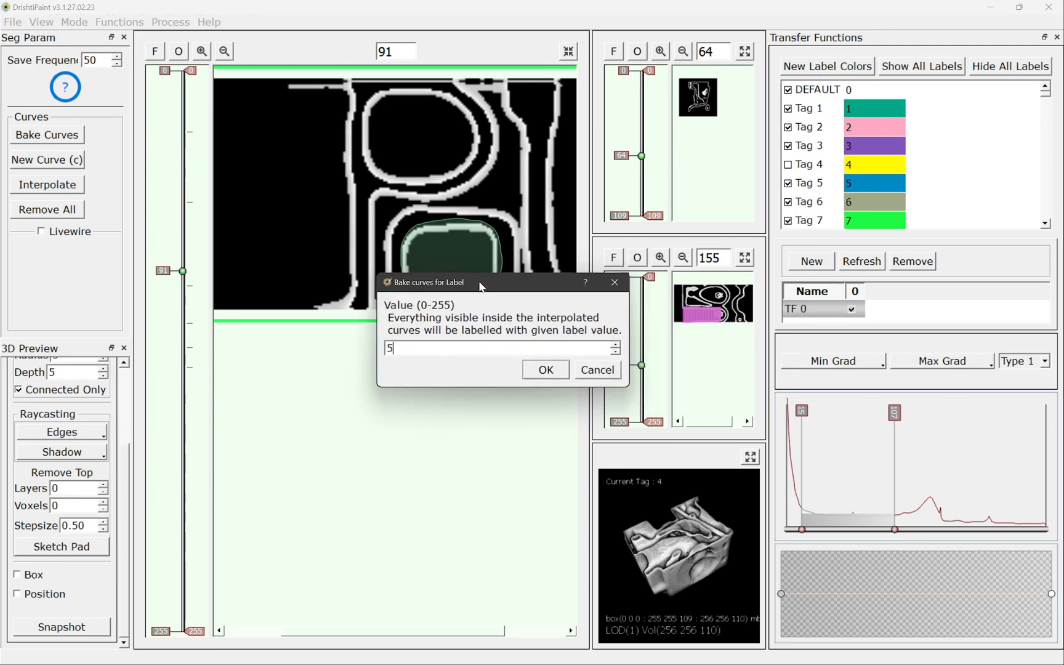
left_click(546, 368)
left_click(531, 344)
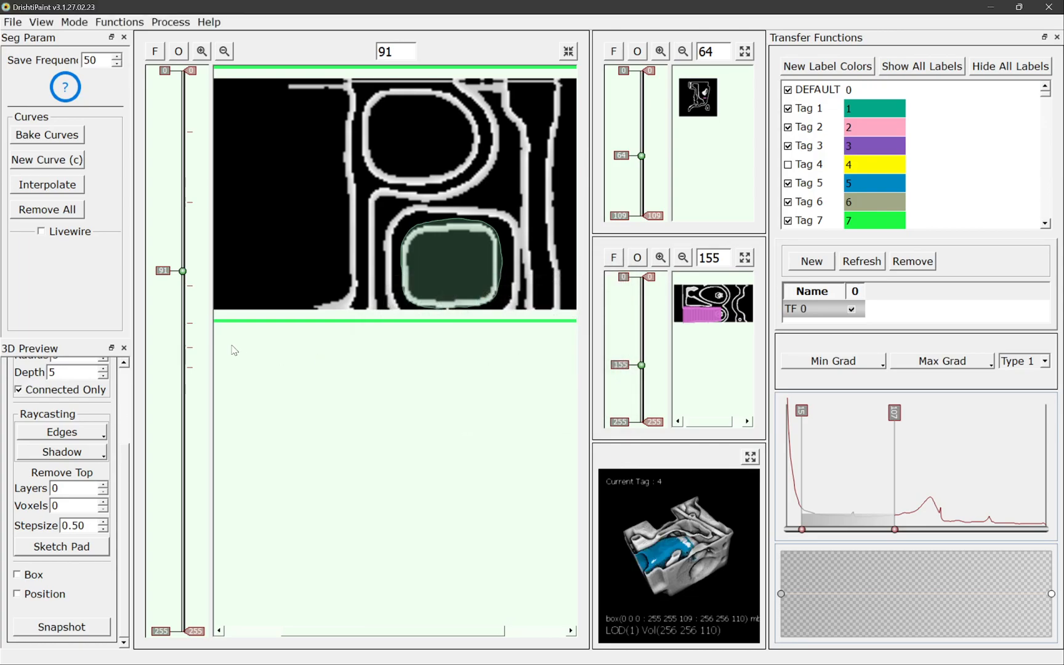
mouse_move(164, 274)
left_mouse_down()
mouse_move(165, 285)
mouse_move(166, 269)
left_mouse_up()
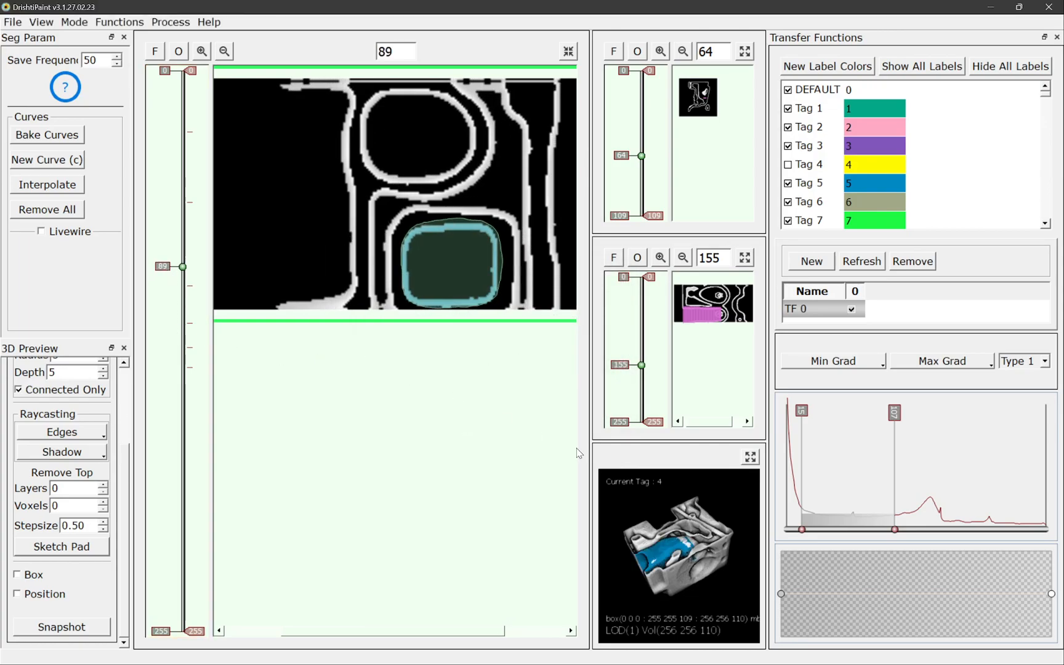
- Enlarge the 3D preview, inspect the tag 5 wall from other angles, and show Tag 4 again
left_click(749, 456)
left_click_drag(363, 345, 542, 259)
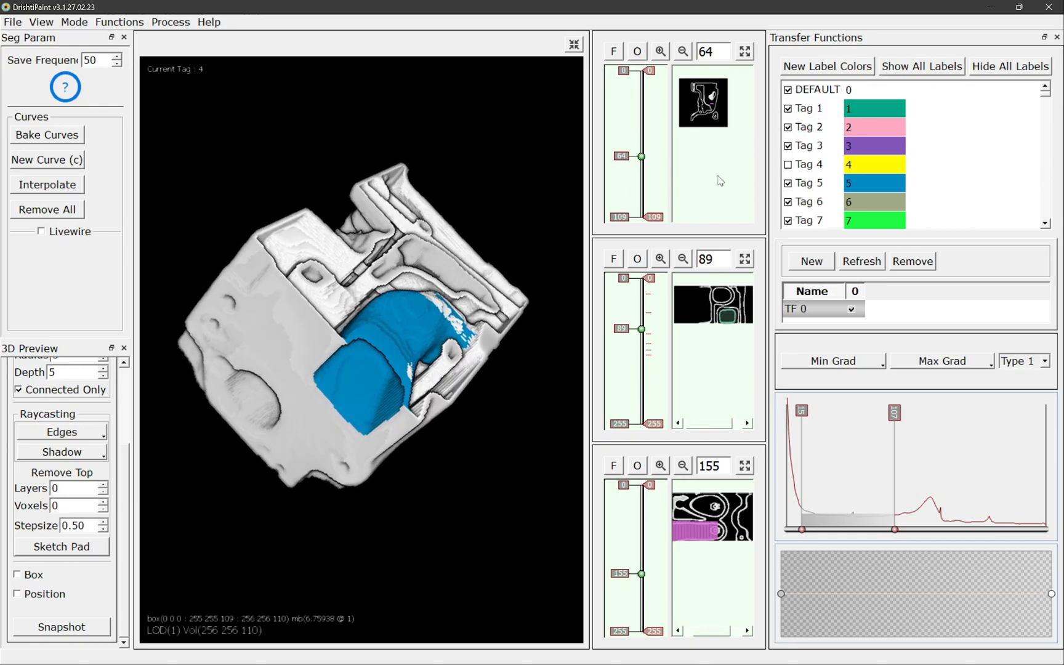
left_click(788, 165)
left_click_drag(443, 284, 465, 212)
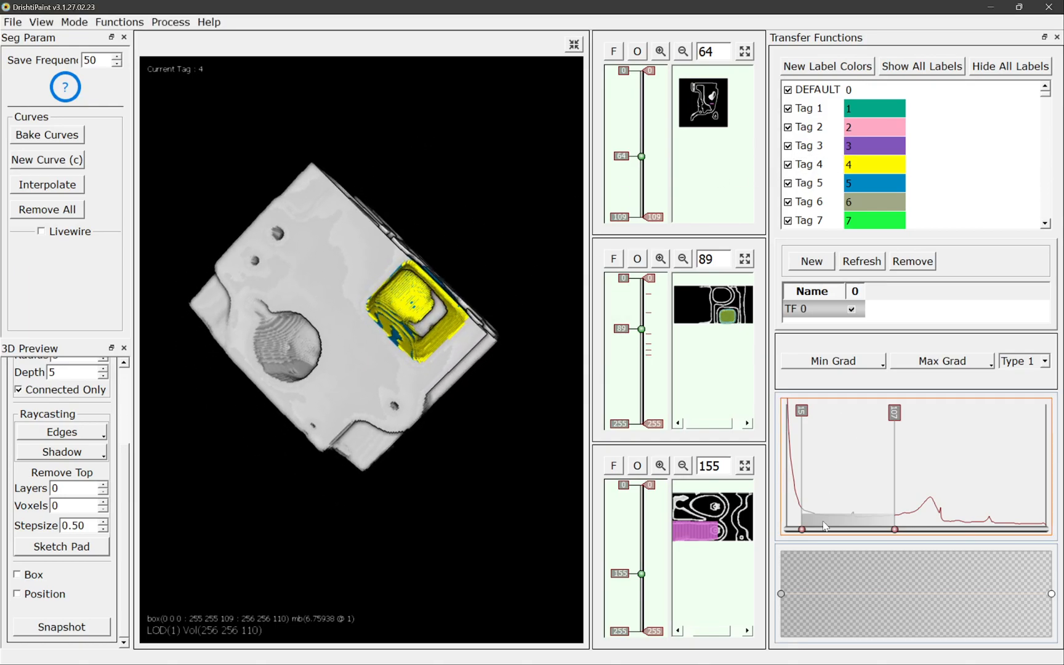
- Extend the transfer function's lower limit to 0 and examine the tag 4 and tag 5 regions up close in the 3D preview
left_click_drag(802, 530, 786, 529)
mouse_move(529, 536)
left_mouse_down()
mouse_move(381, 453)
mouse_move(372, 309)
mouse_move(429, 319)
left_mouse_up()
left_click_drag(514, 517, 365, 527)
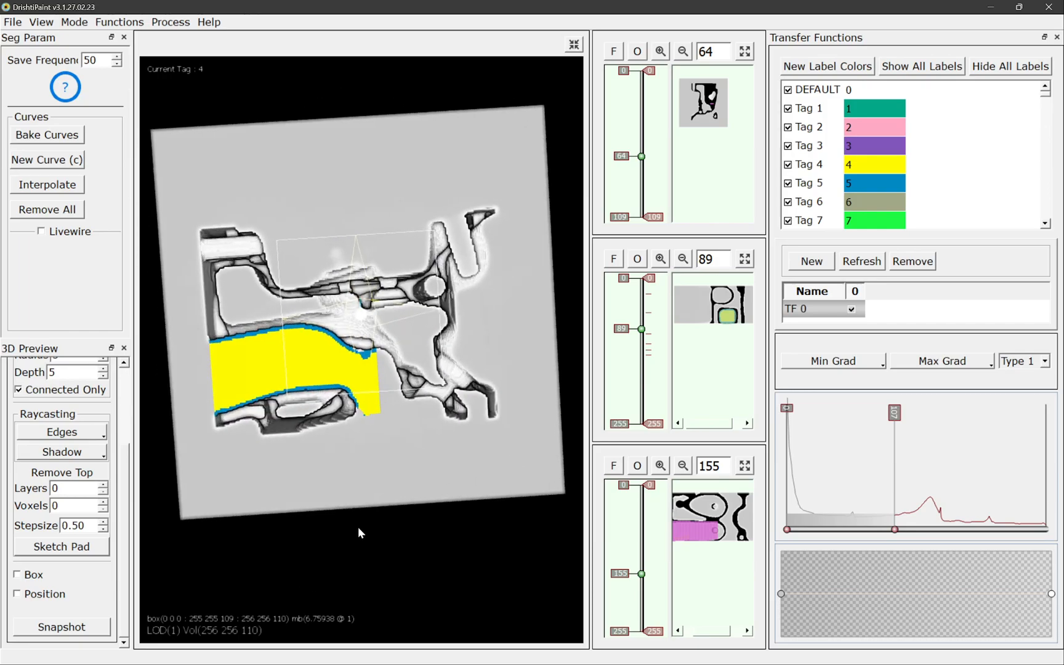
scroll(364, 390, "up", 4)
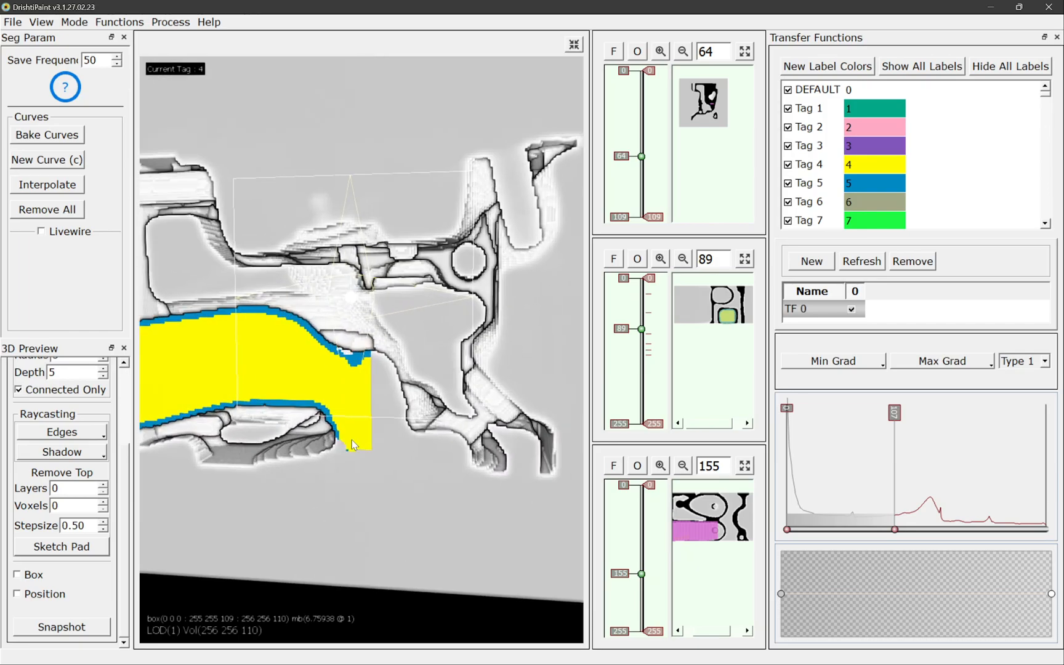
right_click_drag(300, 472, 435, 463)
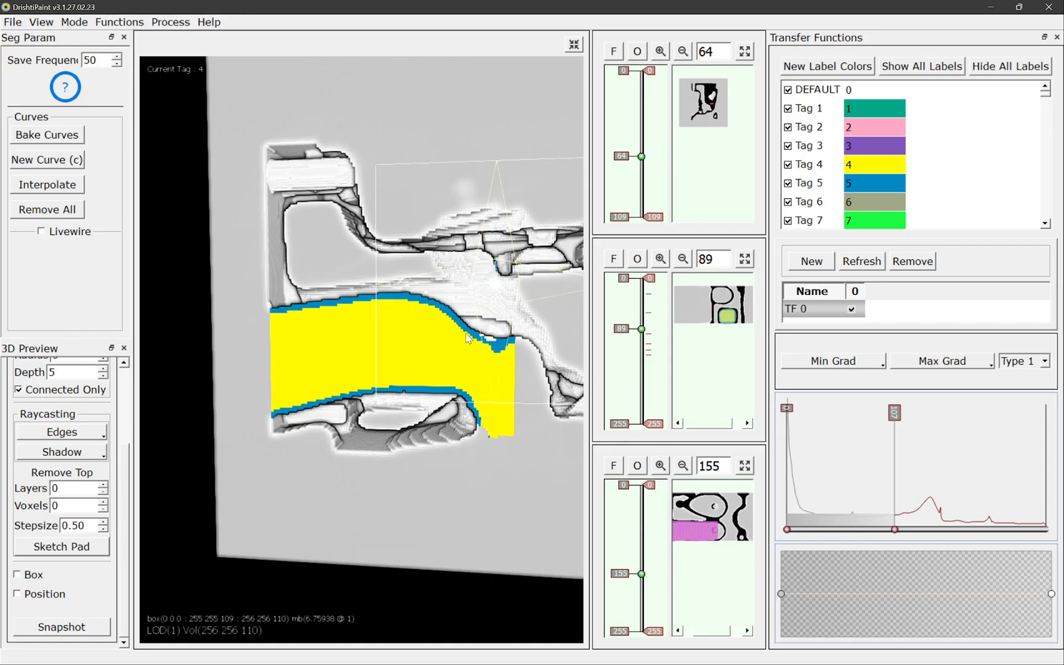
- Compare the tag 4 and tag 5 regions on enlarged slice 75 by toggling the visibility of each label
left_click(744, 259)
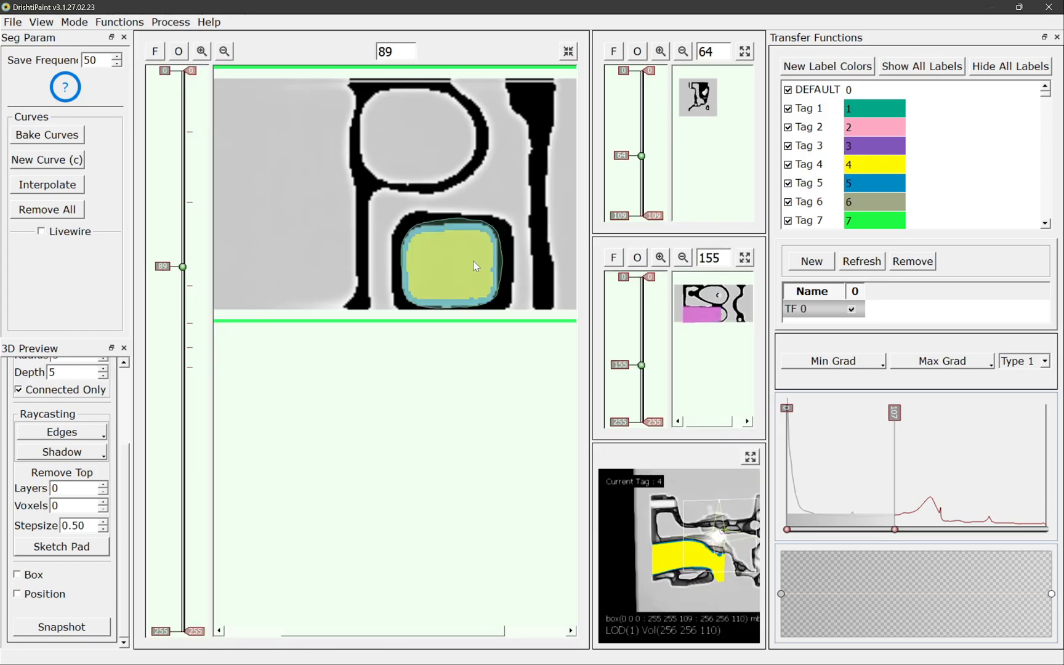
left_click_drag(183, 267, 182, 236)
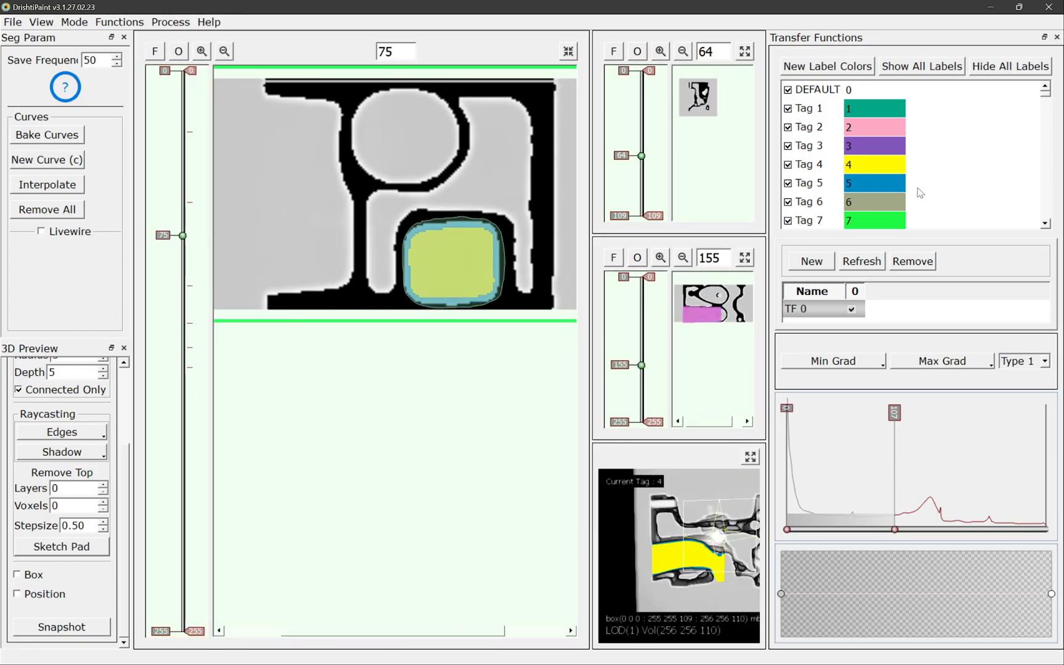
left_click(788, 183)
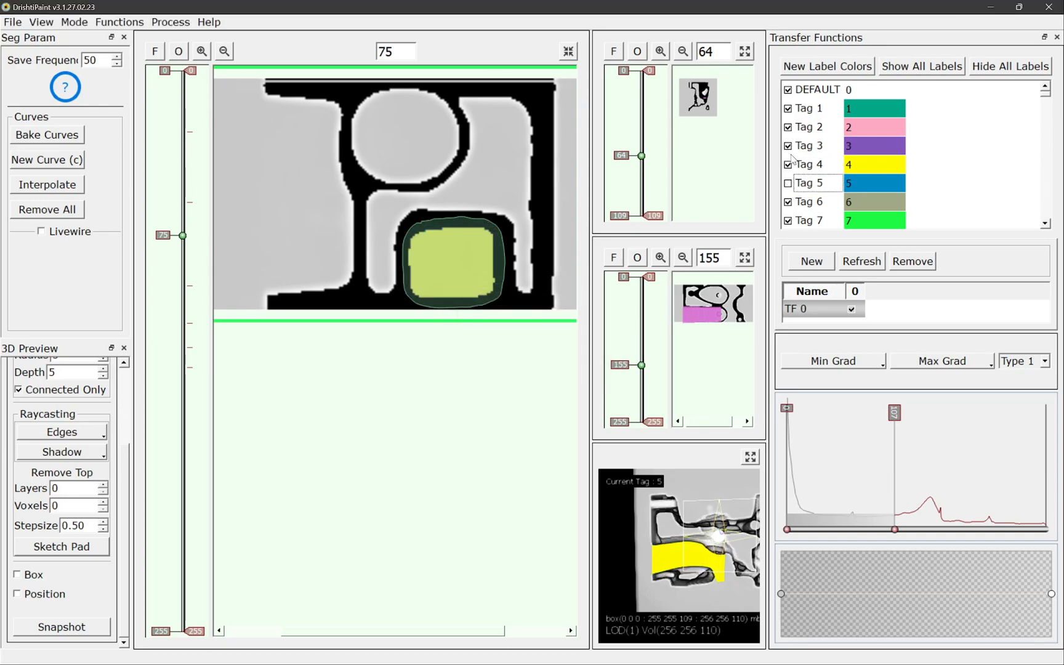
left_click(788, 165)
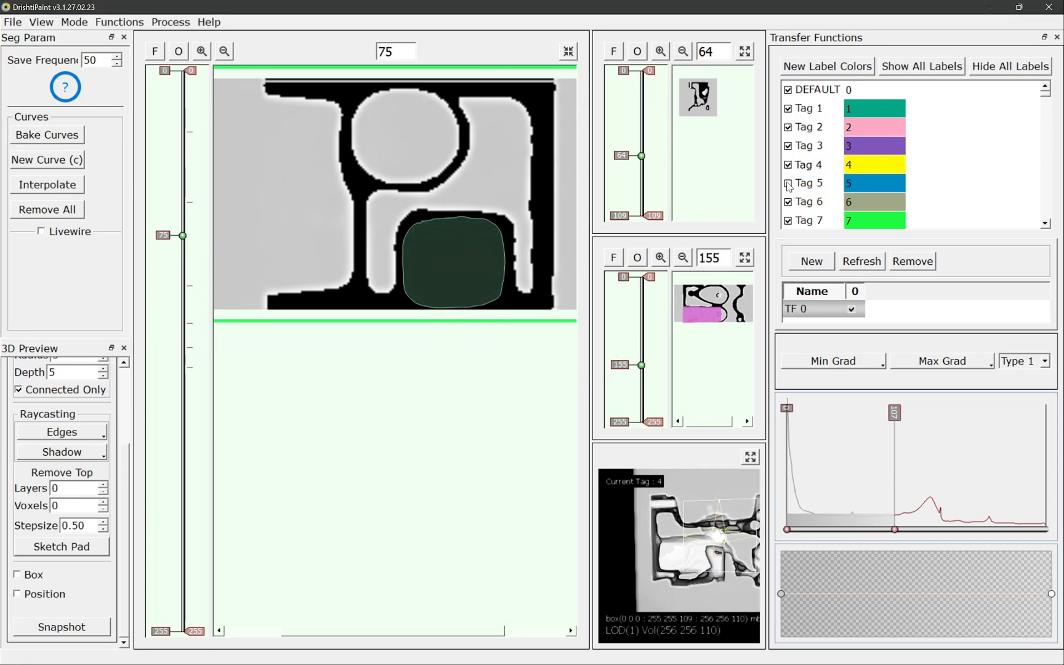
left_click(789, 184)
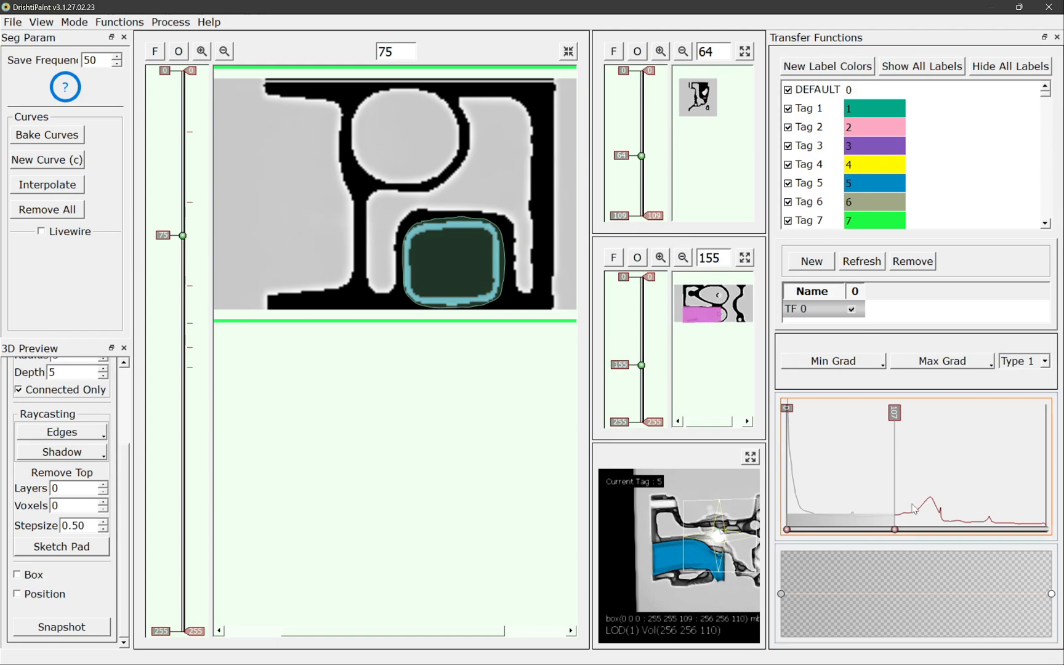
- Narrow the transfer function range to the lowest intensities and toggle Tag 4 to check its region on slice 92
left_click_drag(894, 533, 803, 530)
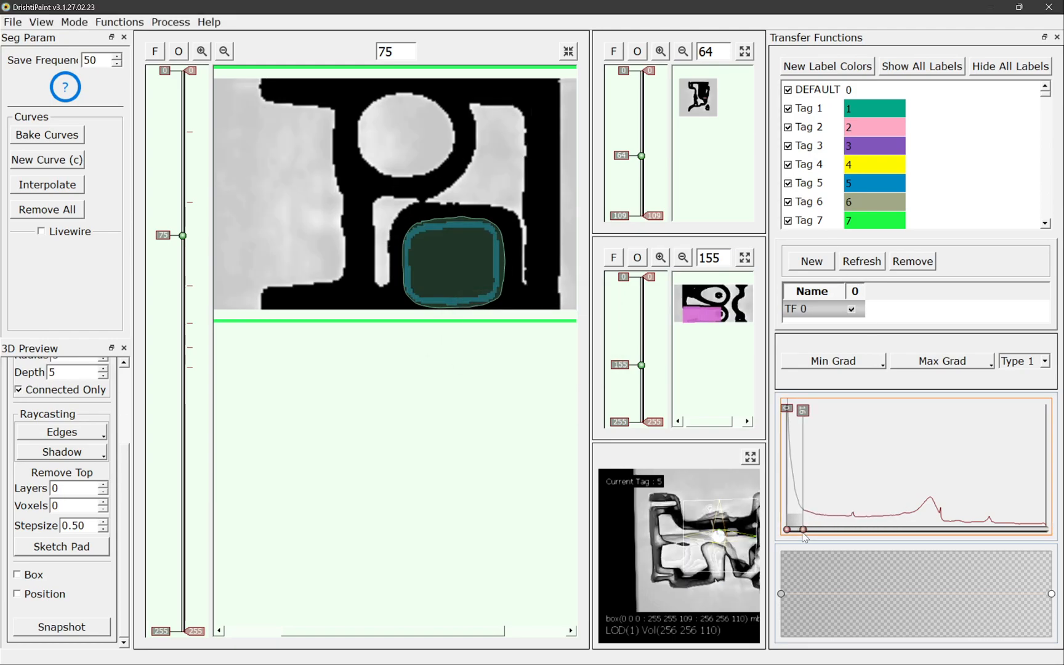
left_click_drag(165, 240, 166, 277)
left_click(789, 165)
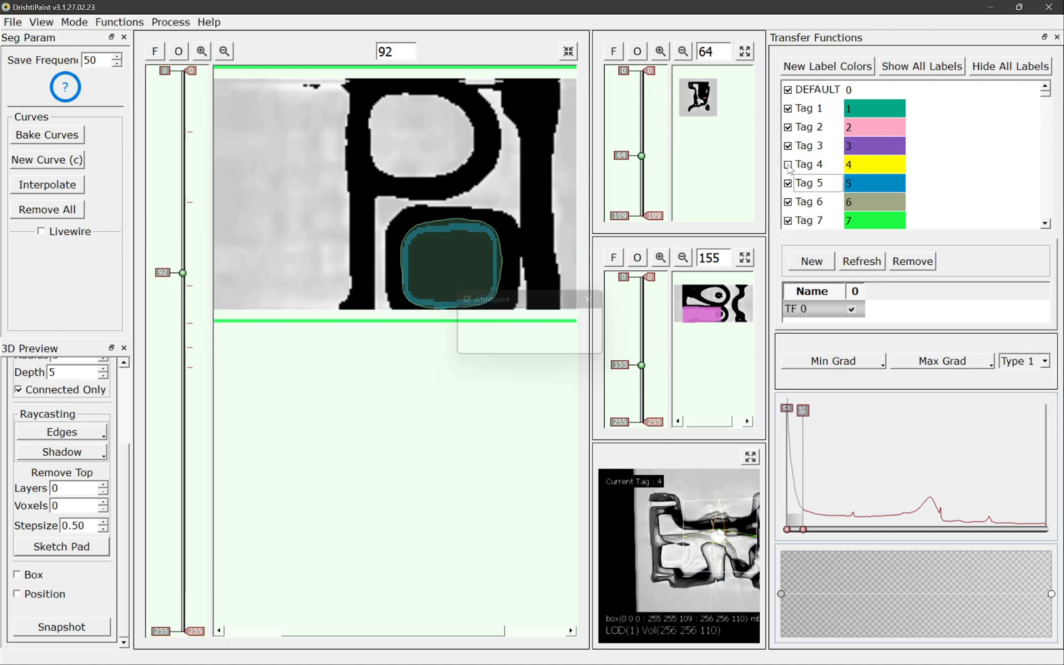
left_click(788, 165)
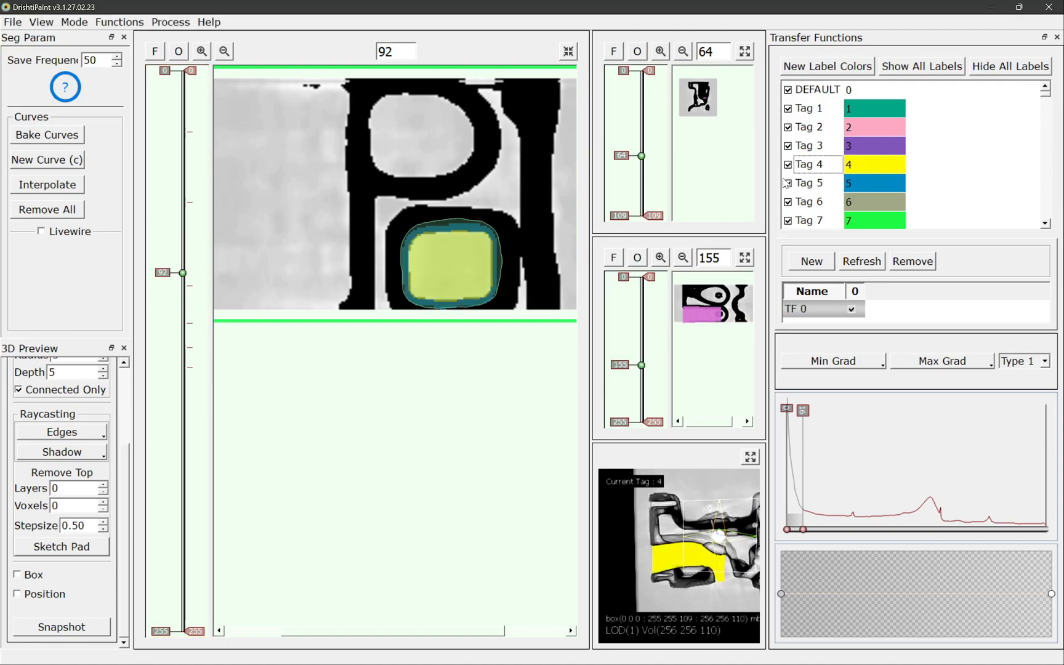
- Reduce the transfer function's upper limit further, hide Tag 5, and toggle Tag 4 to compare its region with the remaining voxels
left_click_drag(803, 529, 796, 530)
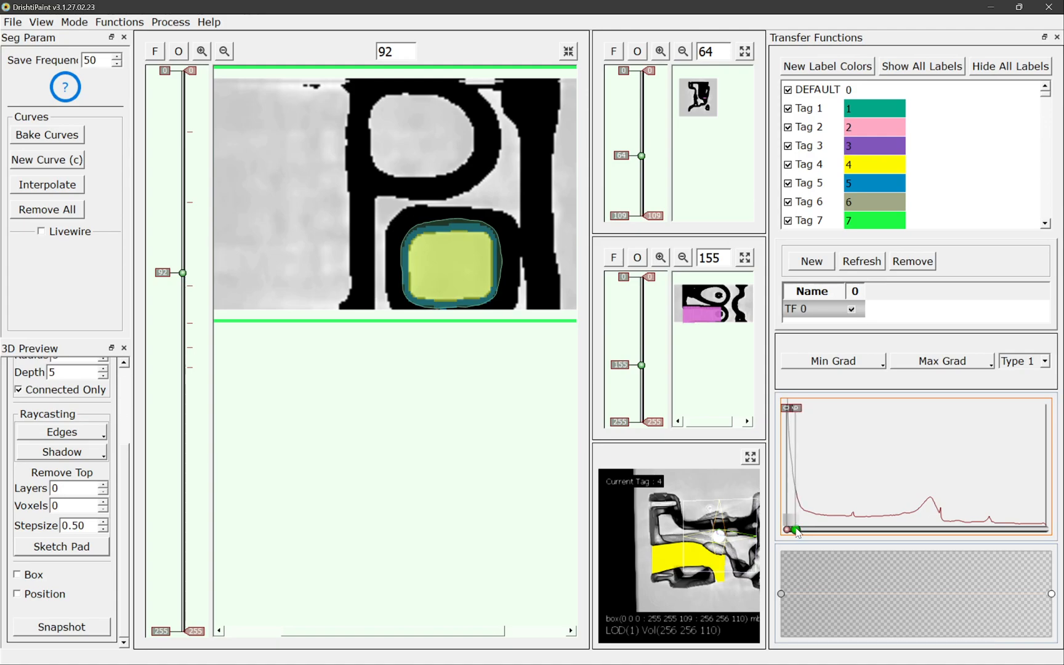
left_click(787, 183)
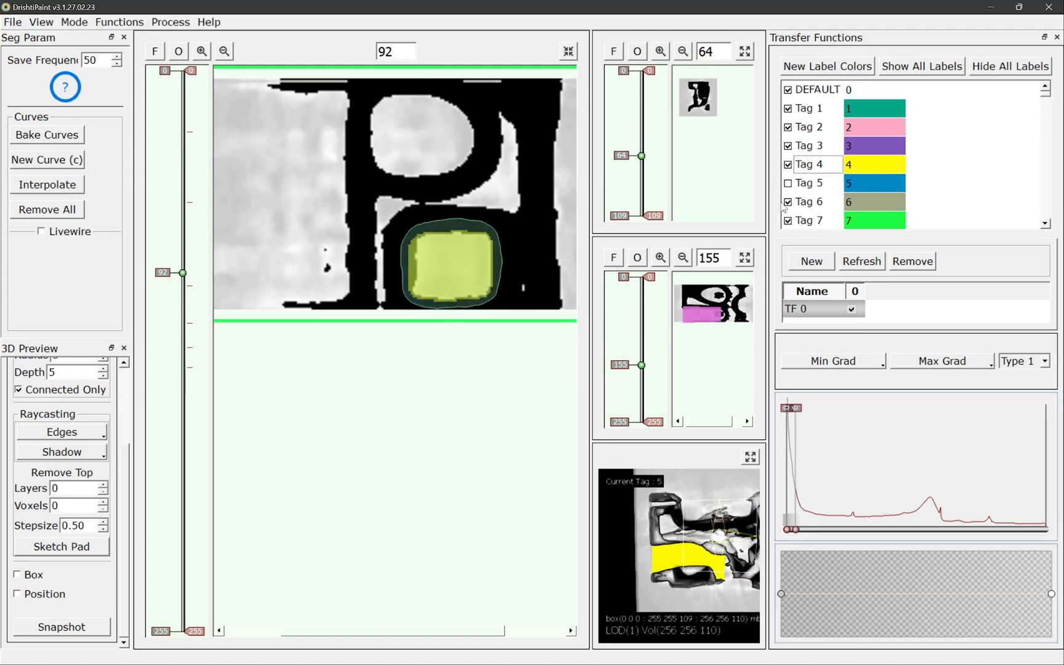
left_click(787, 165)
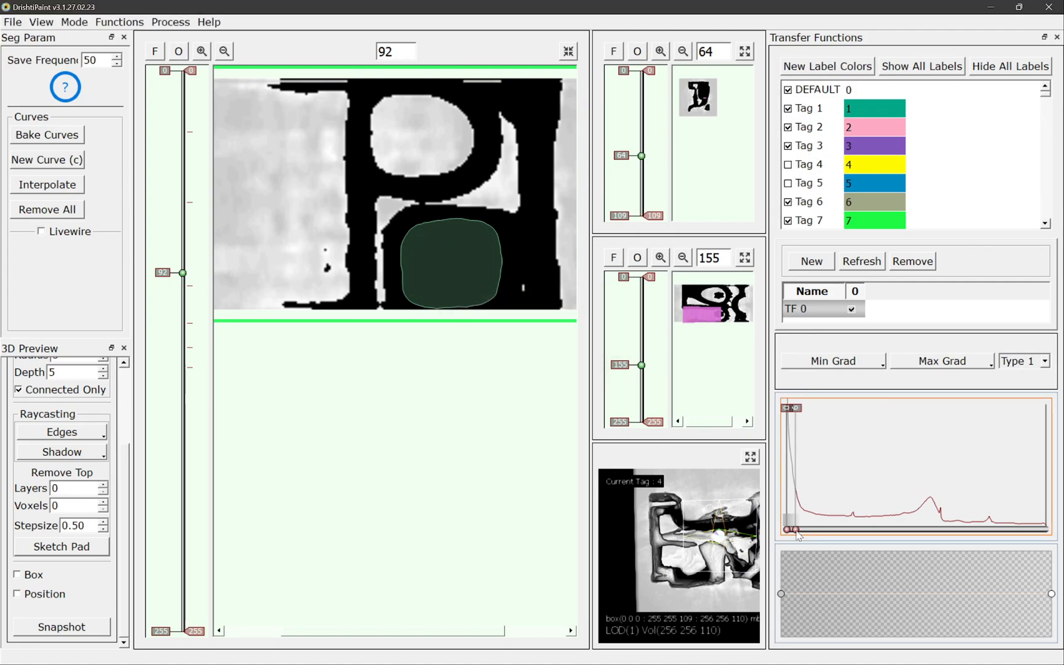
left_click(787, 164)
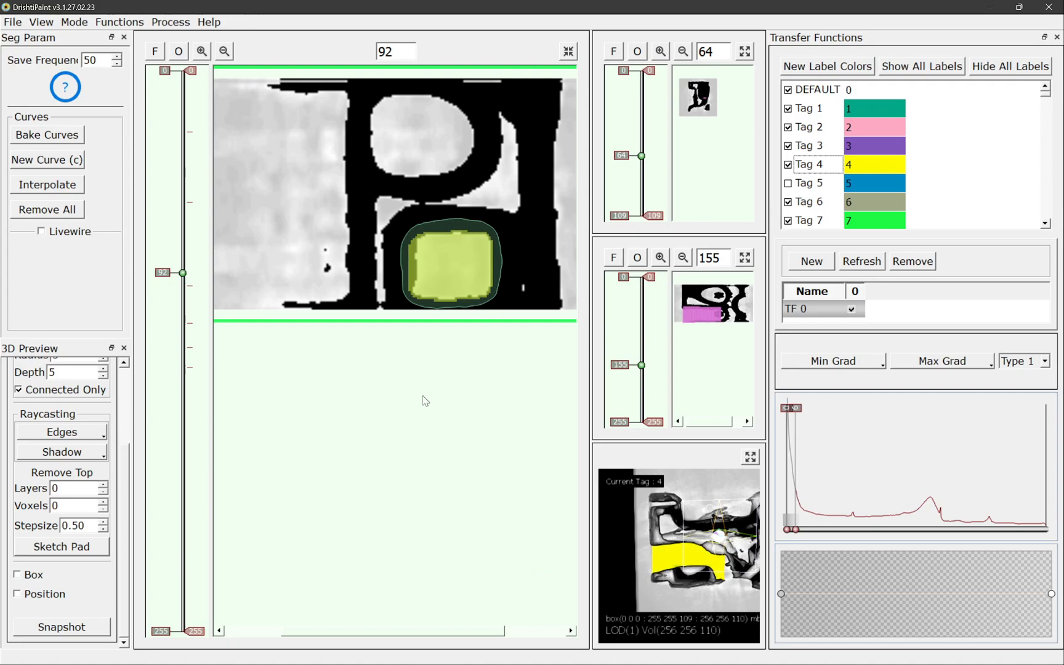
- Fine-tune the upper intensity limit on a zoomed histogram and check the tag 4 region on slices 73 and 111
left_click_drag(182, 273, 182, 230)
left_click_drag(795, 530, 840, 529)
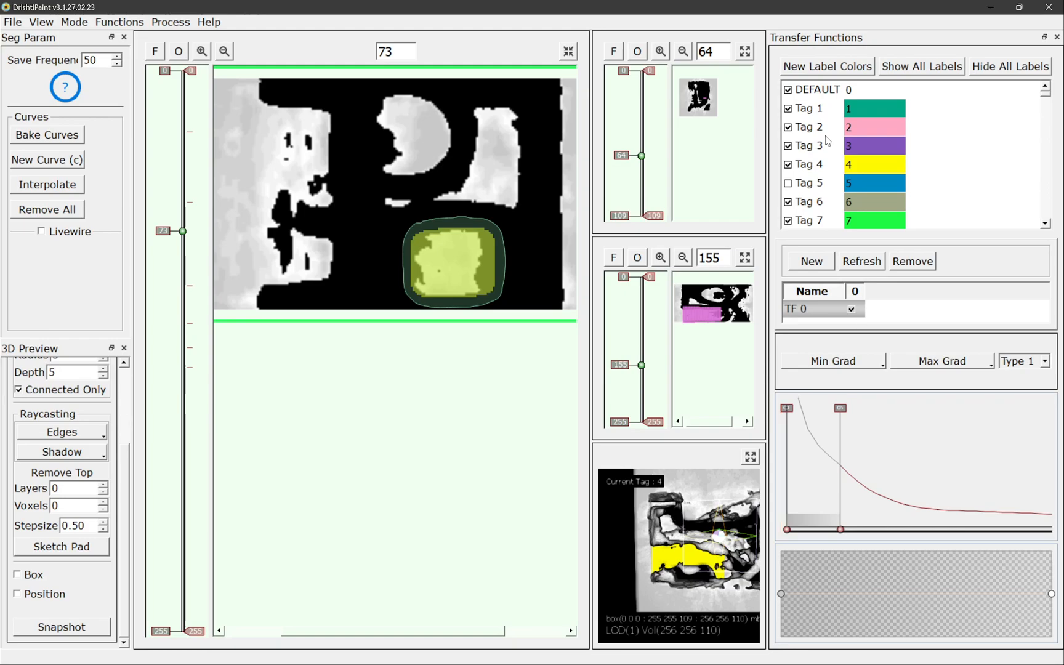
left_click_drag(177, 236, 177, 315)
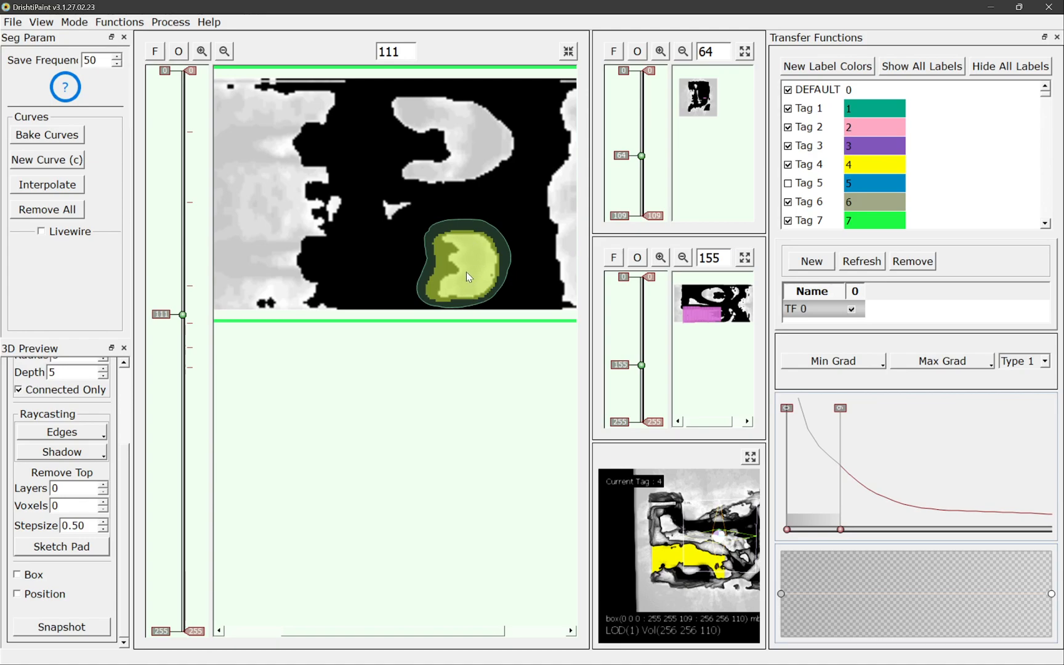
- Enlarge the 3D preview and inspect the tag 4 segment from other angles with the narrowed intensity range
left_click(751, 458)
left_click_drag(377, 397, 413, 419)
mouse_move(514, 434)
left_mouse_down()
mouse_move(395, 415)
mouse_move(500, 384)
mouse_move(471, 279)
mouse_move(527, 298)
mouse_move(399, 322)
left_mouse_up()
key("Delete")
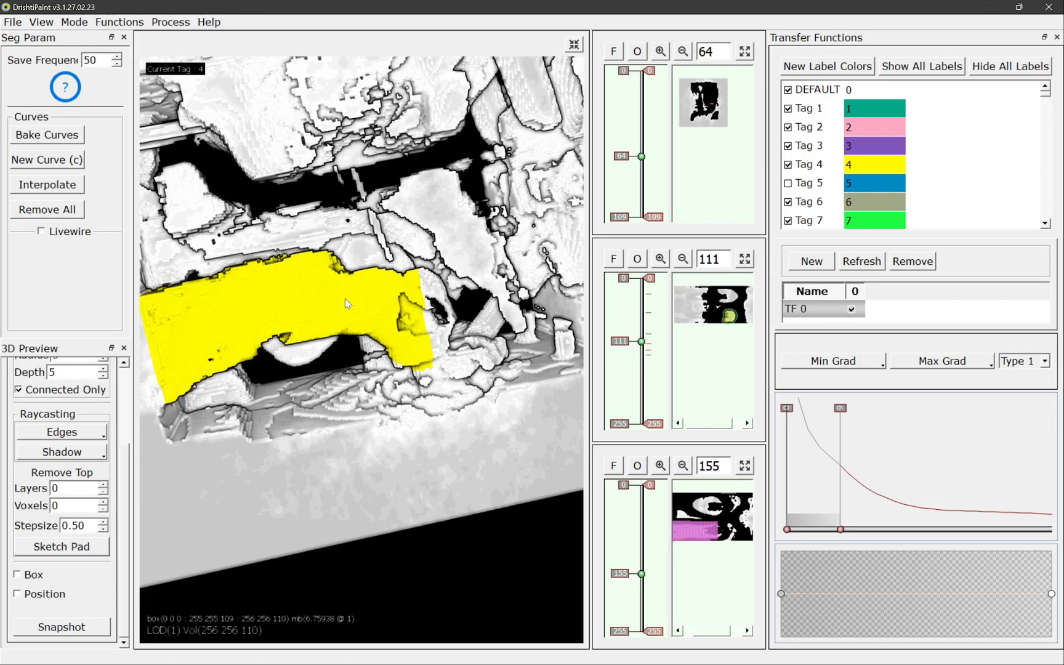
- Enlarge slice 111 and shift the whole transfer function range to higher intensities
left_click(745, 259)
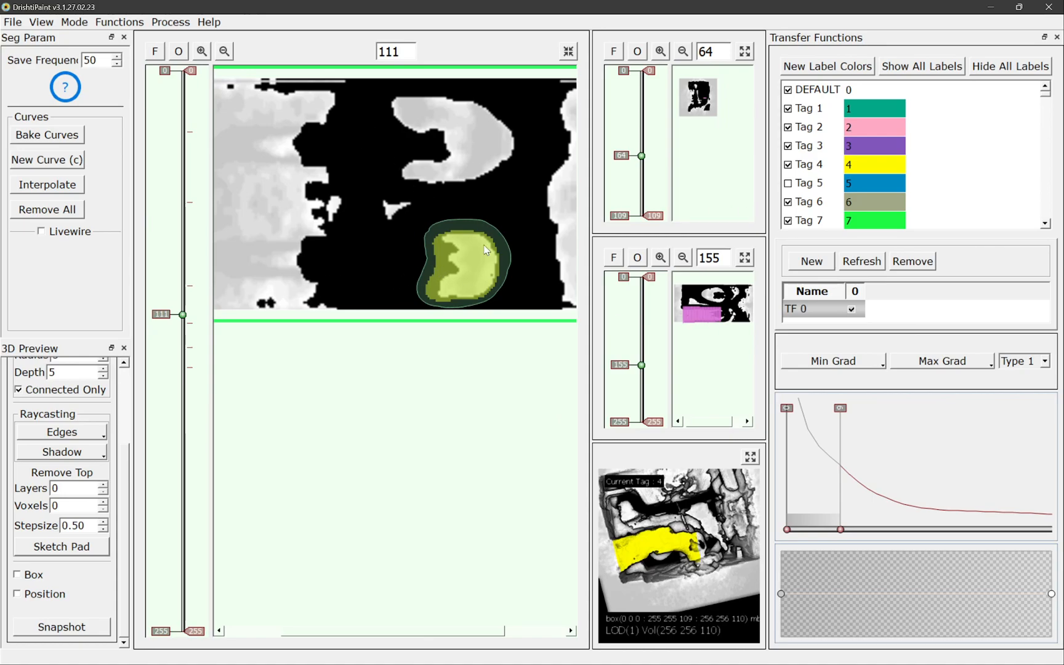
right_click_drag(841, 530, 902, 533)
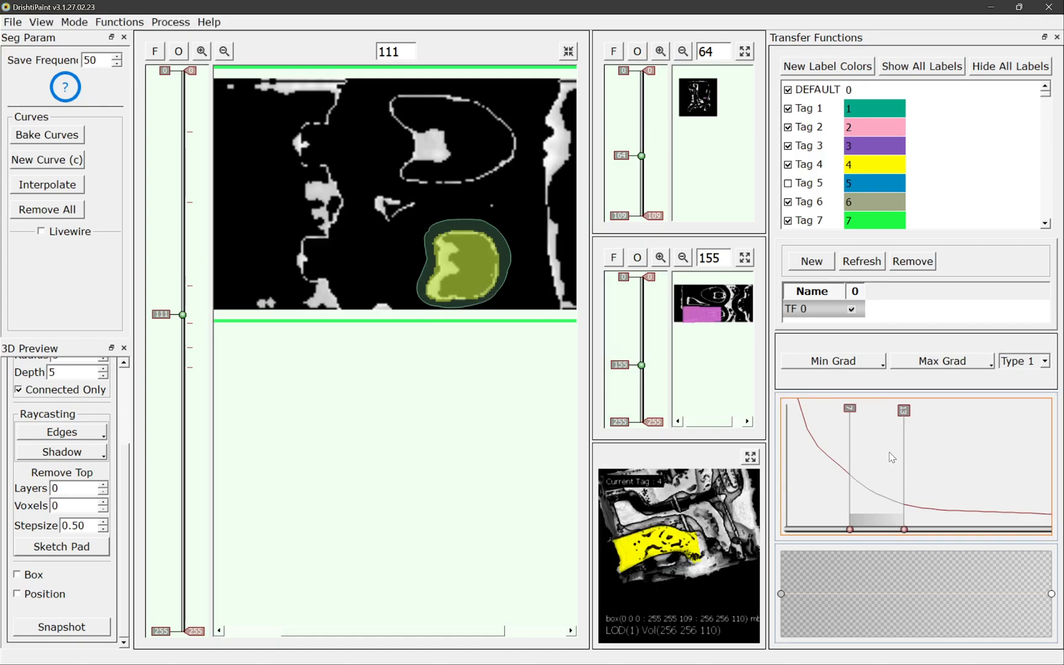
- Widen the transfer function by raising its upper limit, and shift the whole range down to the lowest intensities
scroll(886, 454, "down", 3)
scroll(837, 499, "down", 2)
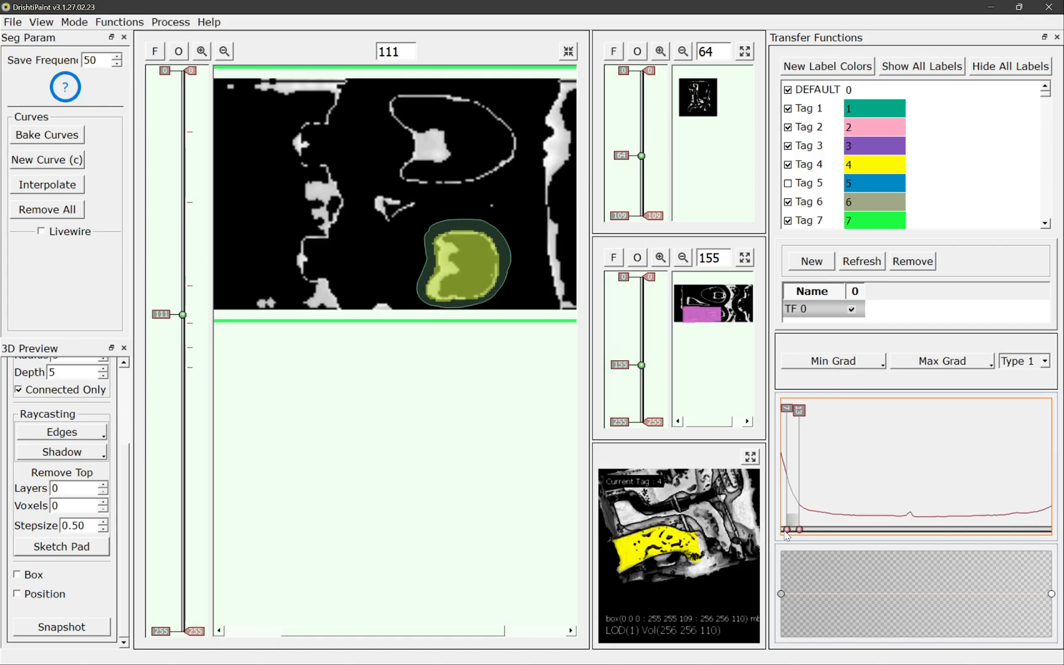
left_click_drag(798, 530, 916, 530)
scroll(851, 476, "down", 3)
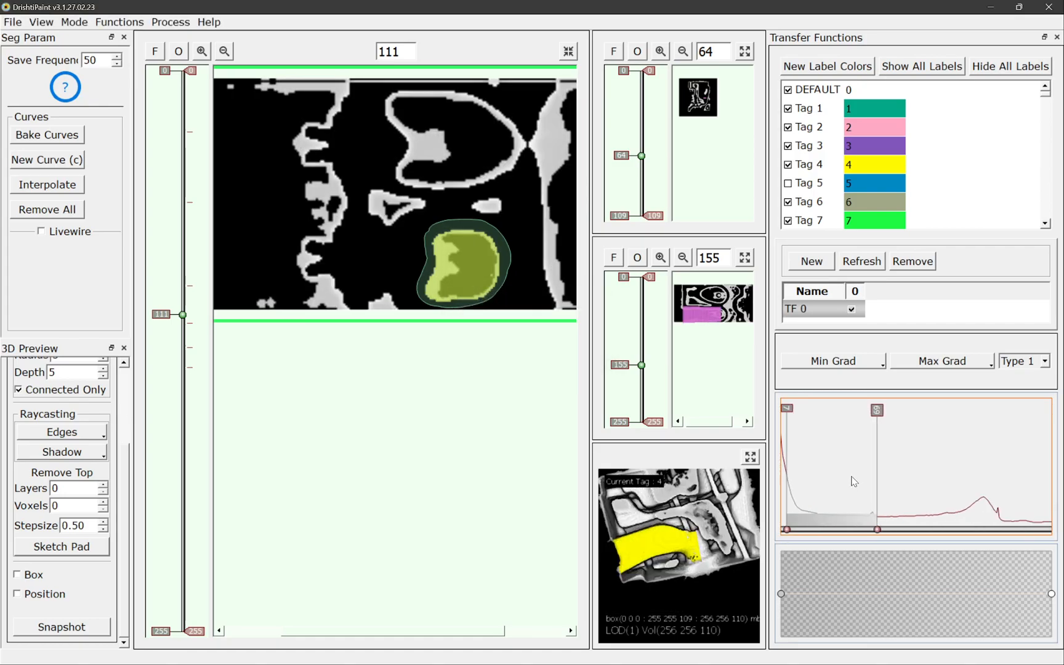
right_click_drag(828, 531, 811, 534)
scroll(915, 473, "down", 2)
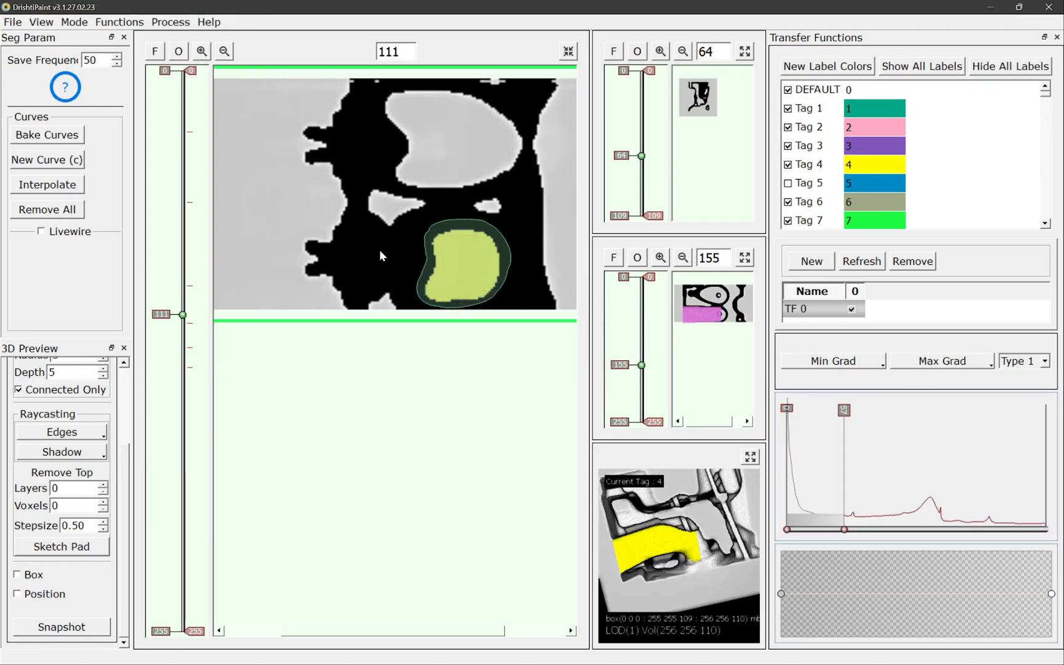
- Remove all the drawn curves while keeping the tag 4 segmentation
left_click(35, 210)
left_click(534, 348)
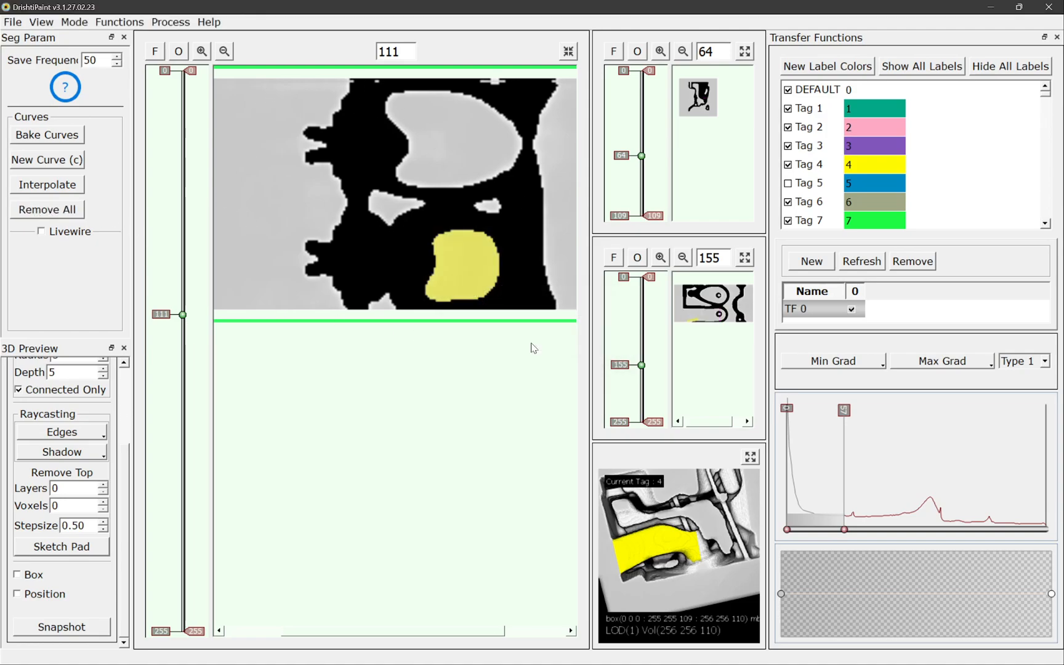
- Check the tag 4 region on slice 113 and from another angle in the enlarged 3D preview
mouse_move(183, 314)
left_mouse_down()
mouse_move(183, 328)
mouse_move(183, 319)
left_mouse_up()
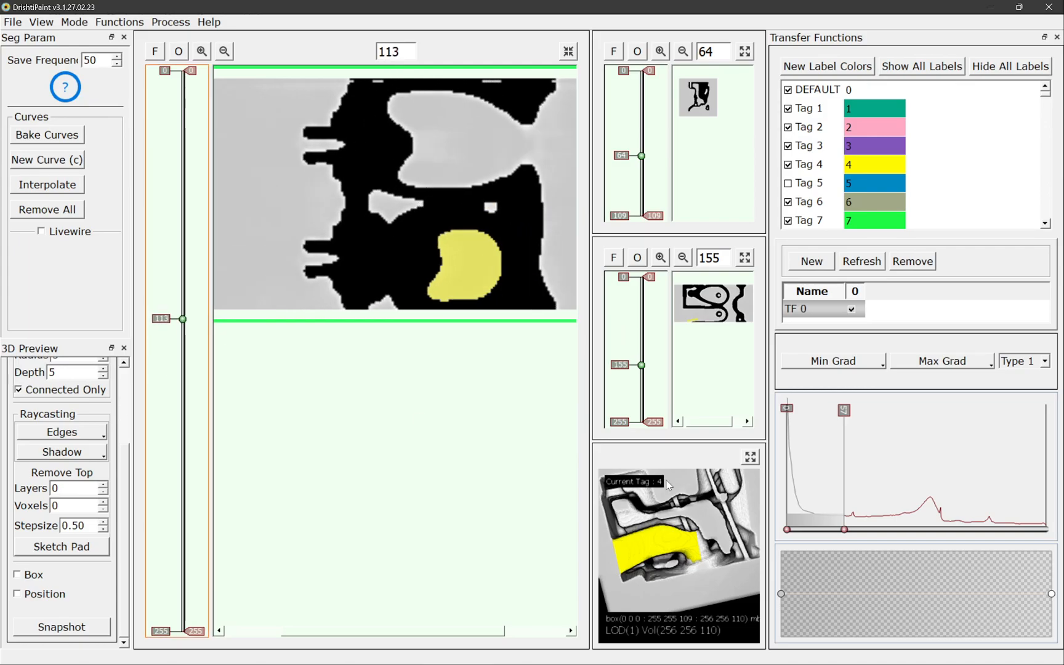
left_click(748, 459)
left_click_drag(288, 280, 359, 259)
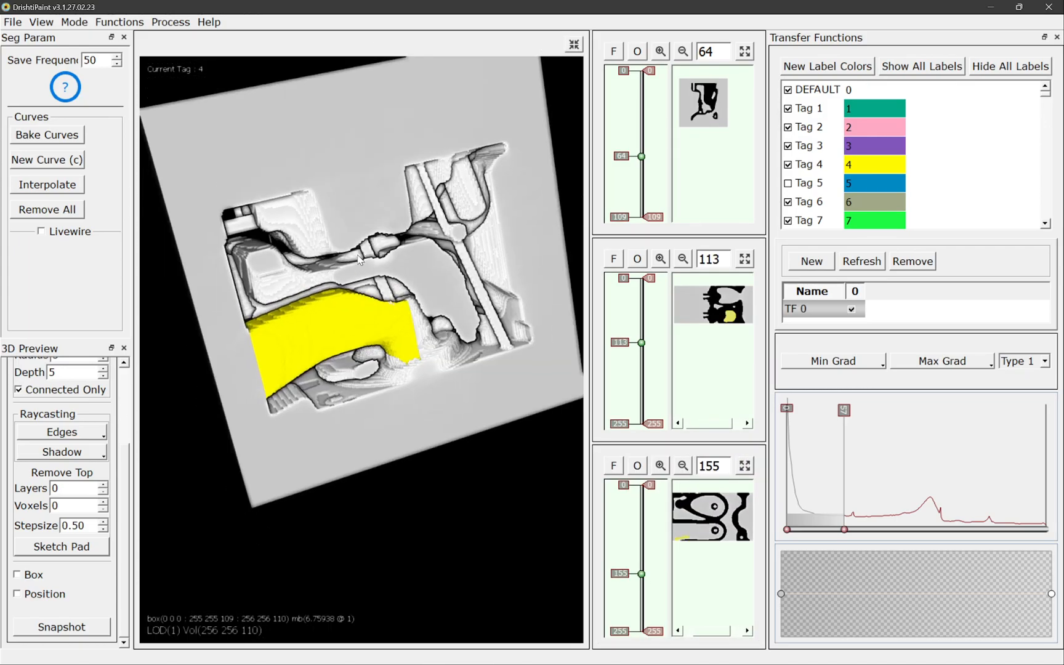
- Switch to Graph Cut mode and check the tag 4 region on slice 81 of the first view and slice 120 of the second
left_click(74, 21)
left_click(87, 40)
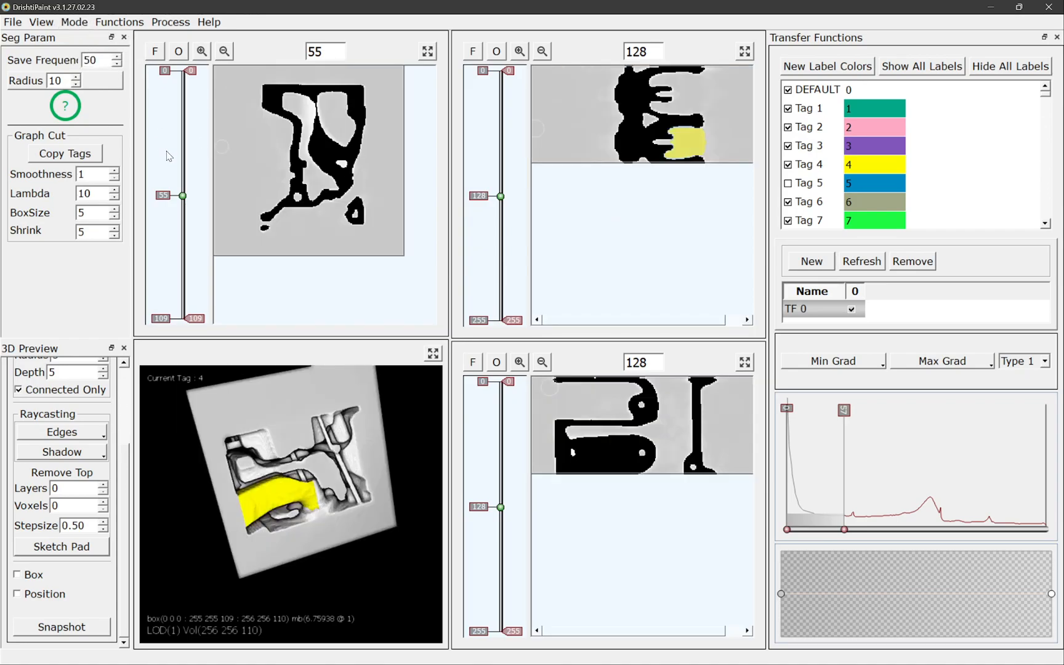
left_click_drag(165, 195, 170, 256)
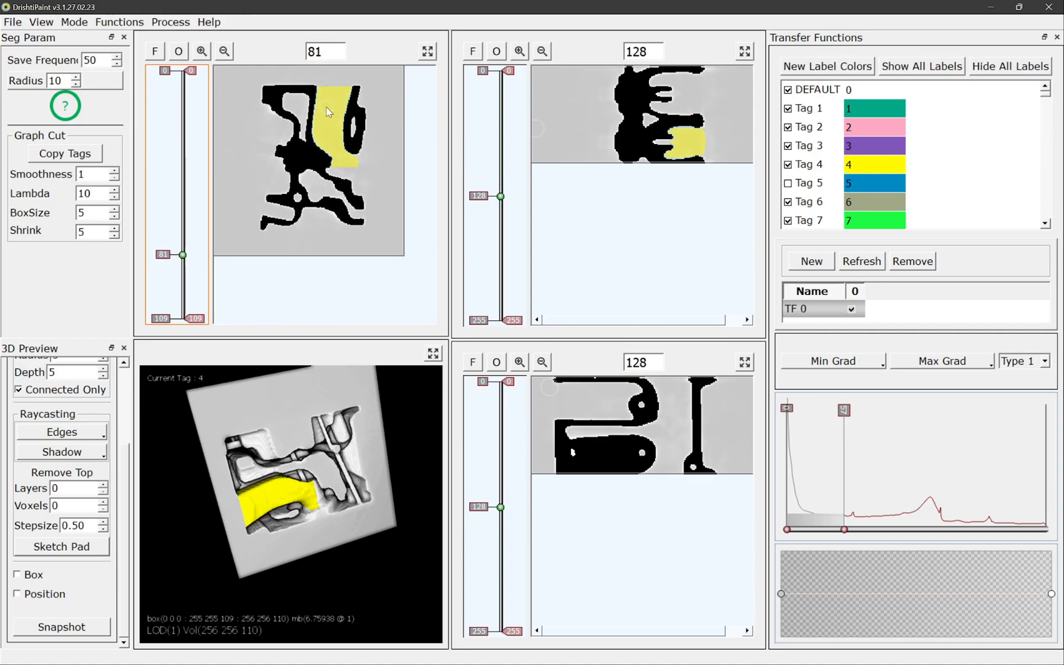
mouse_move(498, 197)
left_mouse_down()
mouse_move(500, 110)
mouse_move(500, 233)
mouse_move(500, 188)
left_mouse_up()
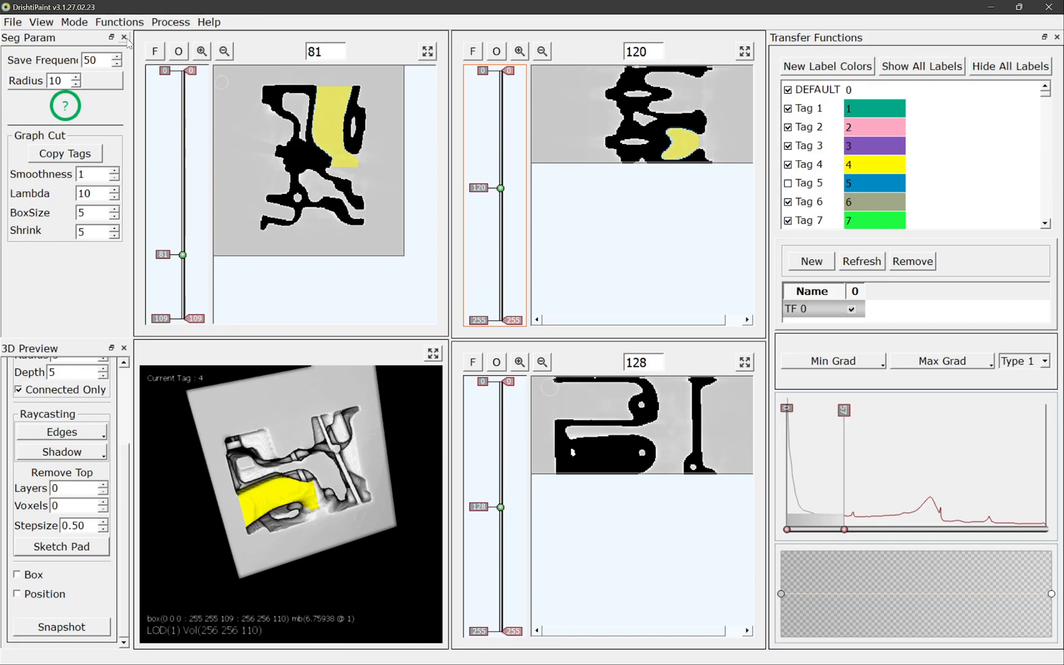
- Return to Curves mode and inspect the tag 4 segment in the 3D preview from several angles and distances
left_click(74, 22)
left_click(111, 56)
mouse_move(231, 475)
left_mouse_down()
mouse_move(274, 451)
mouse_move(243, 459)
left_mouse_up()
scroll(300, 459, "up", 5)
scroll(337, 467, "down", 3)
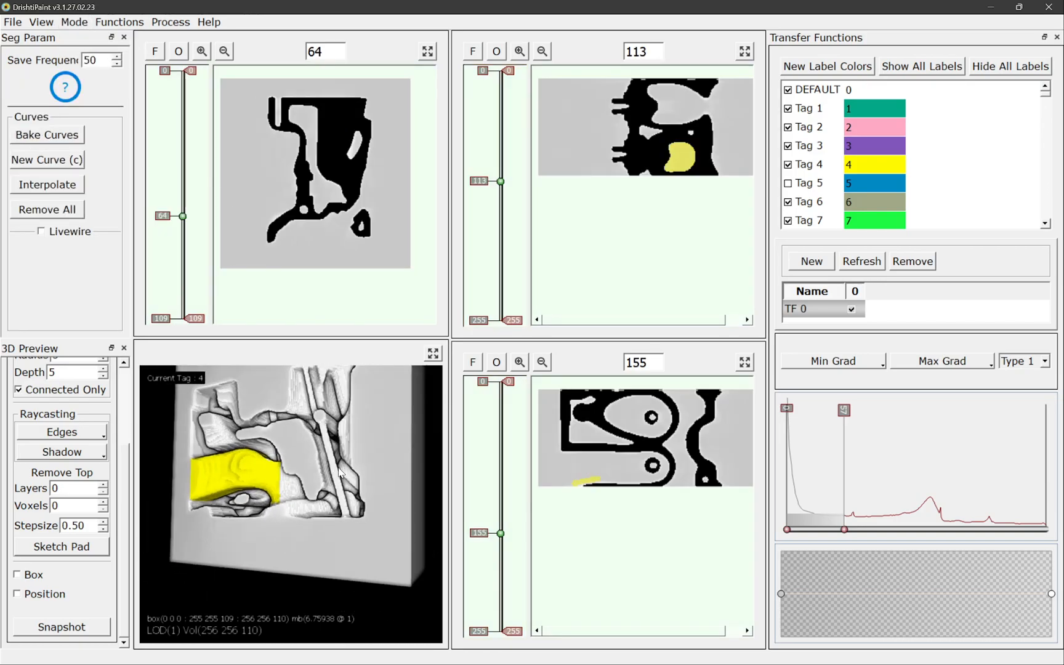
scroll(338, 472, "down", 3)
left_click_drag(337, 460, 360, 478)
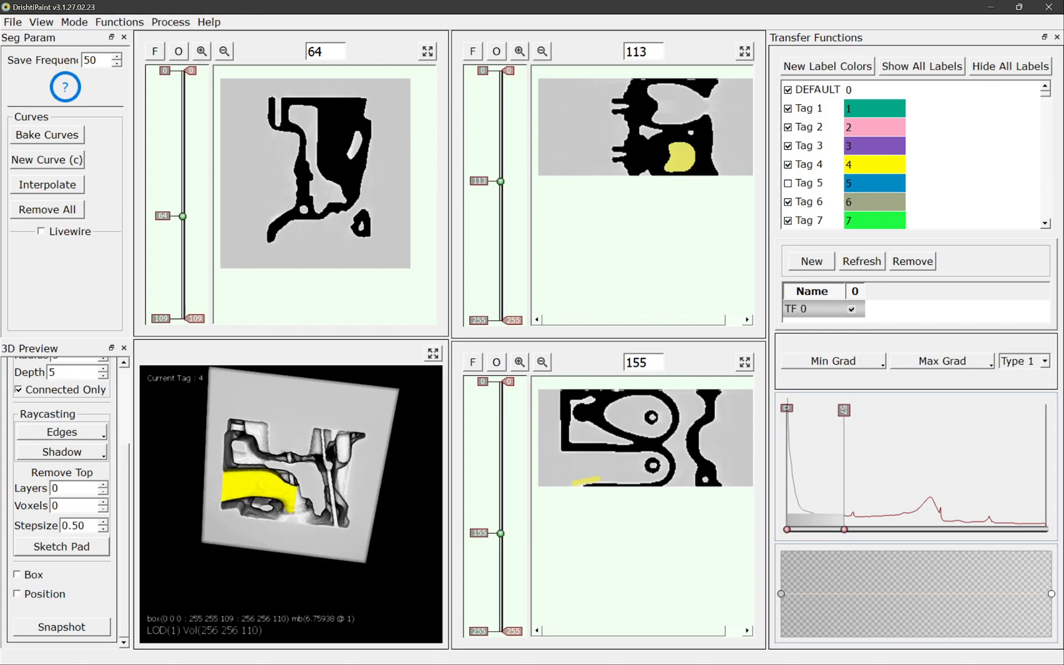